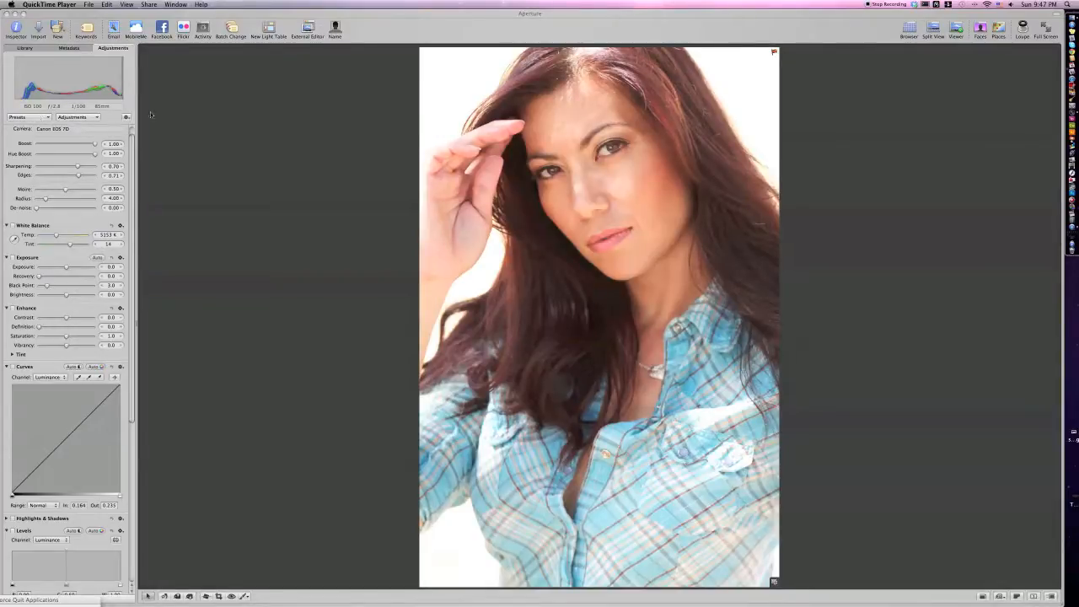
- Apply the Auto Enhance preset to the portrait and cool its white balance to a temperature of 4359 K
scroll(88, 169, "up", 1)
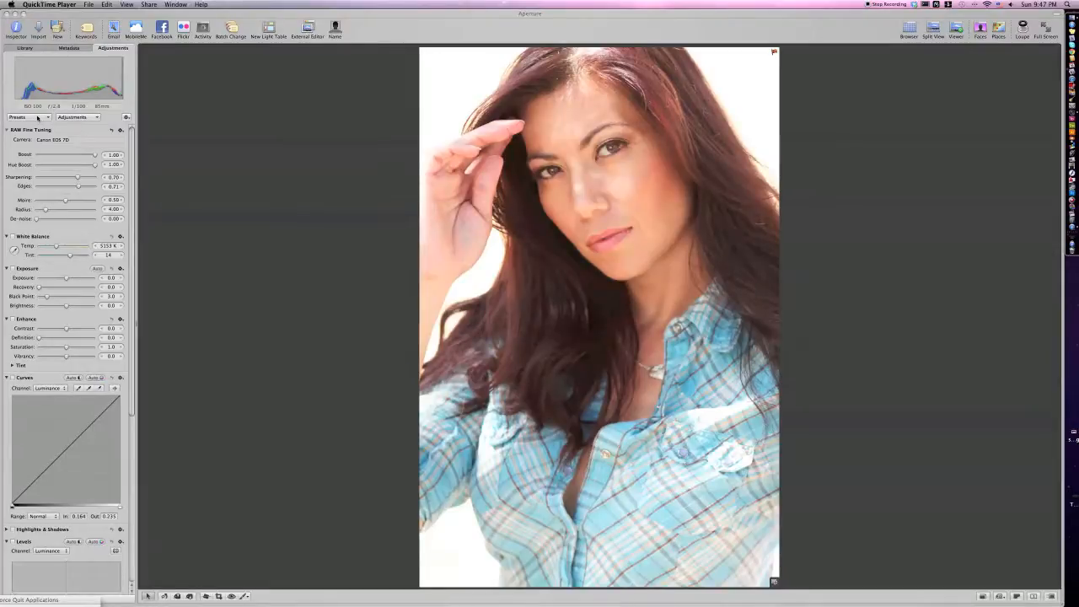
left_click(37, 118)
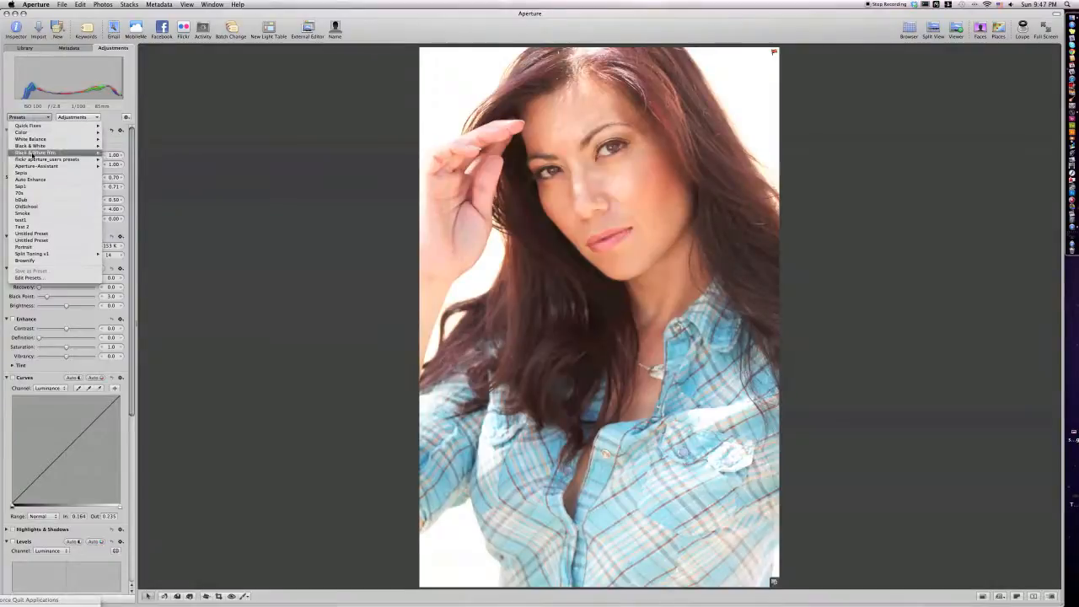
mouse_move(33, 180)
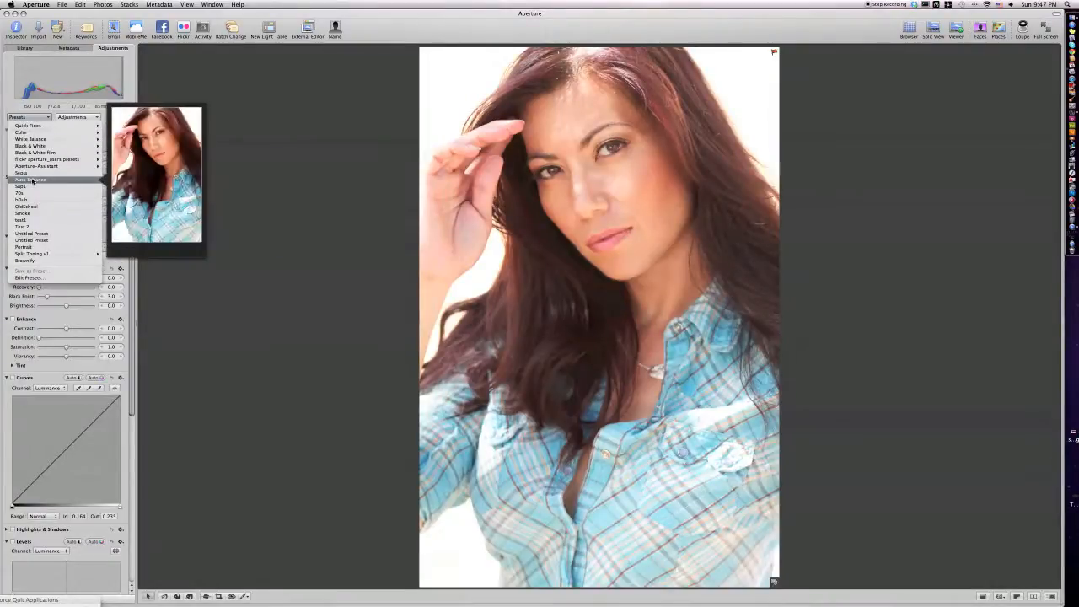
left_click(34, 181)
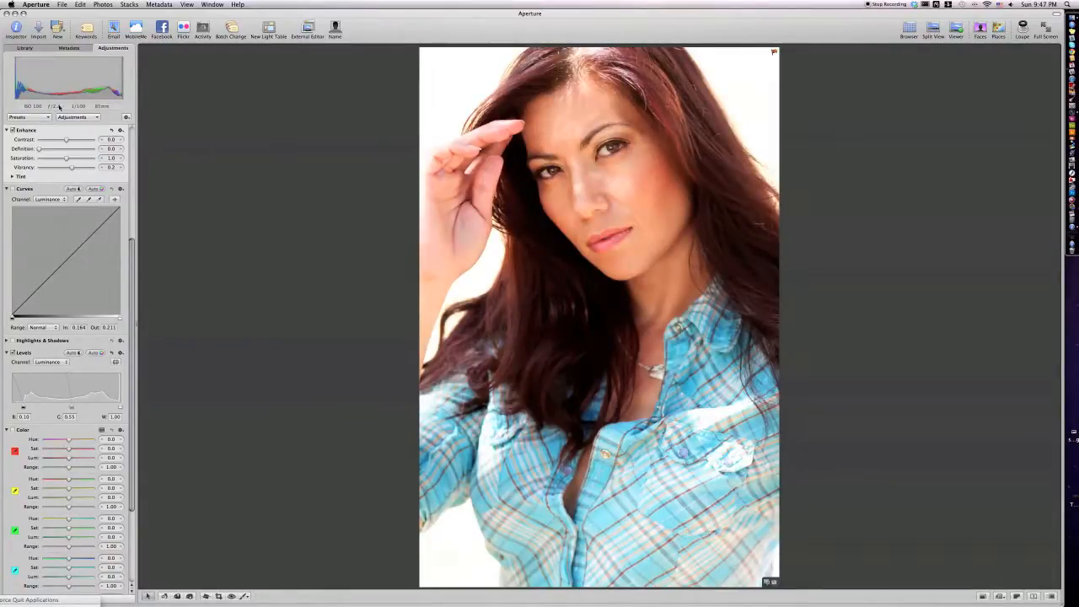
left_click(24, 118)
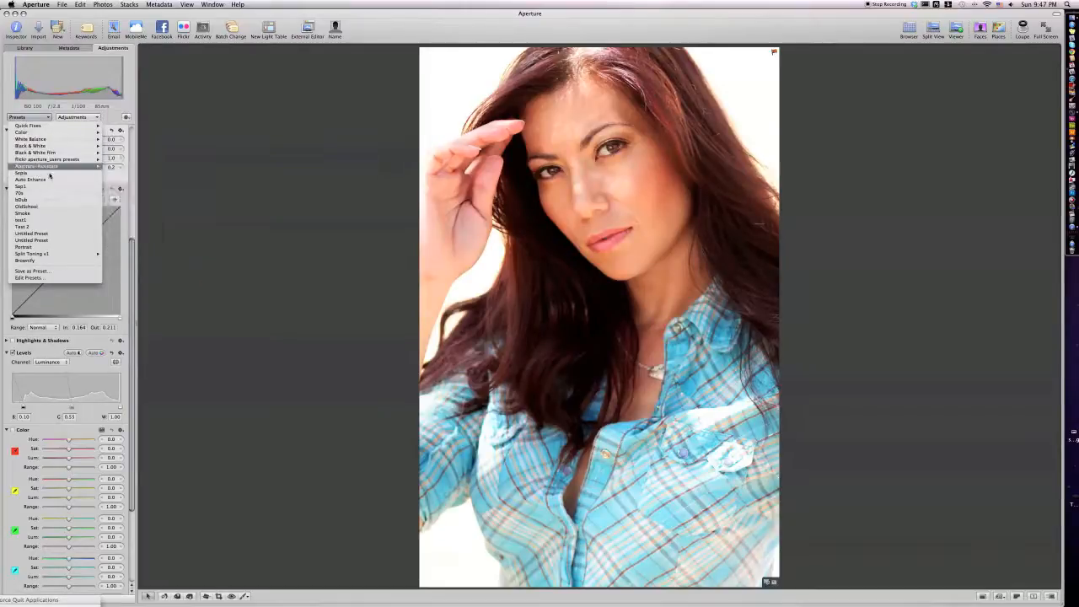
left_click(241, 250)
scroll(46, 169, "up", 5)
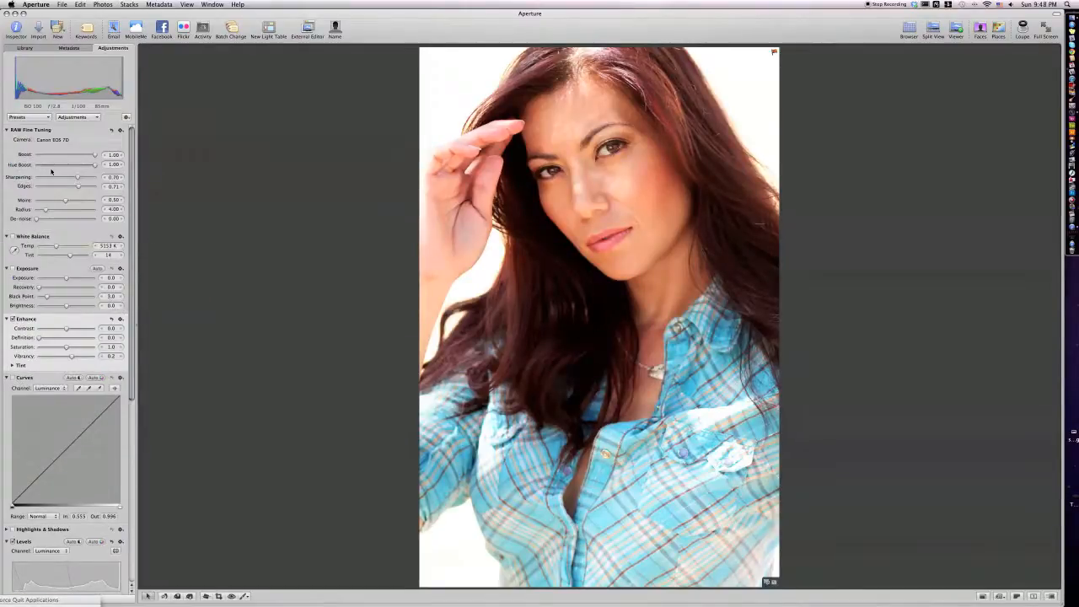
left_click_drag(57, 245, 51, 247)
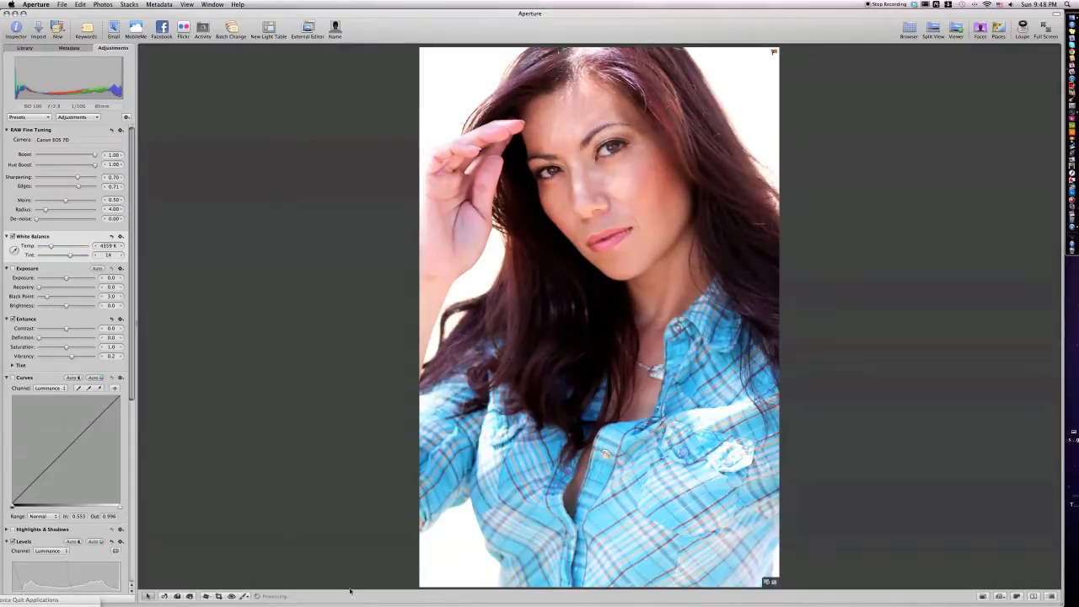
- Repair the skin blemishes on the cheeks, under the eyes, on the forehead and around the mouth with the Retouch brush at radius 20
left_click(242, 596)
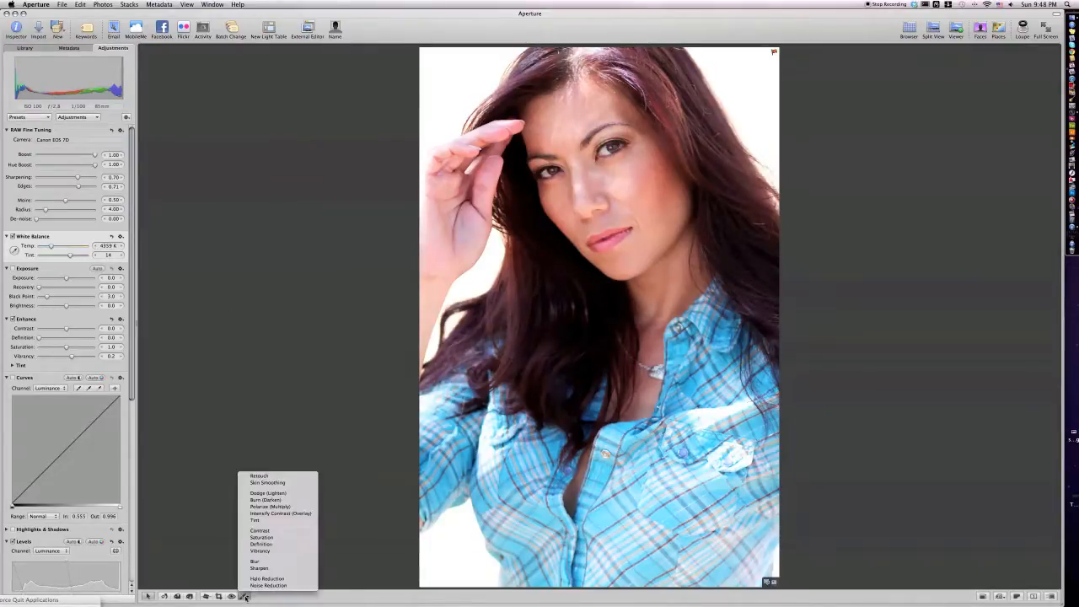
left_click(274, 478)
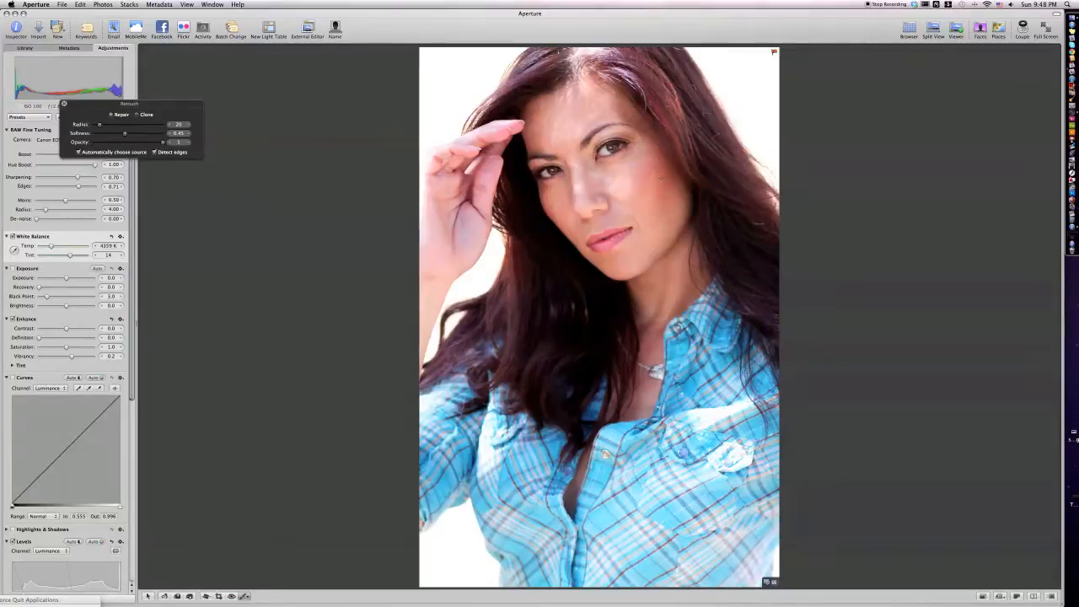
left_click(649, 154)
left_click(643, 153)
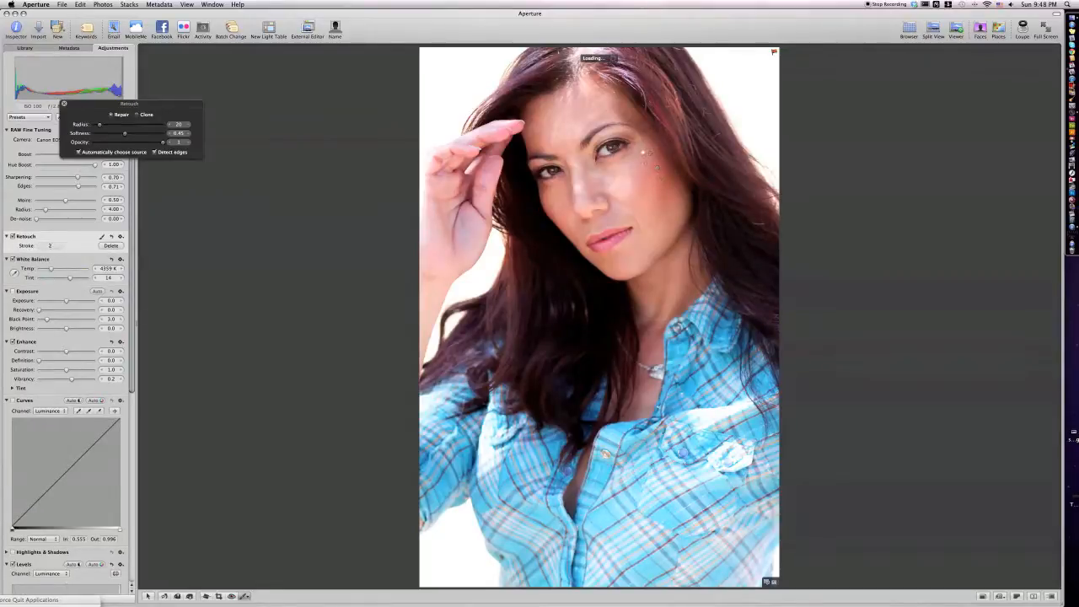
left_click(644, 171)
left_click(650, 174)
left_click(654, 177)
left_click(652, 211)
left_click(656, 178)
left_click(678, 205)
left_click(571, 118)
left_click(564, 220)
left_click(554, 212)
left_click(556, 198)
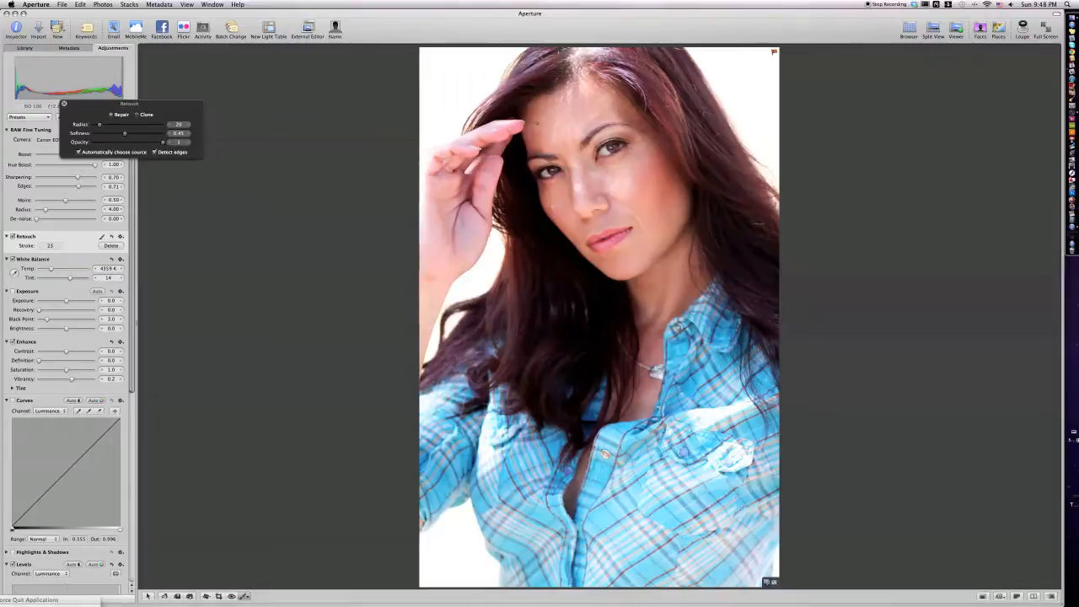
left_click(533, 120)
left_click(536, 123)
left_click(539, 125)
left_click(538, 124)
left_click(648, 228)
left_click(667, 229)
left_click(639, 246)
left_click(639, 244)
left_click(639, 240)
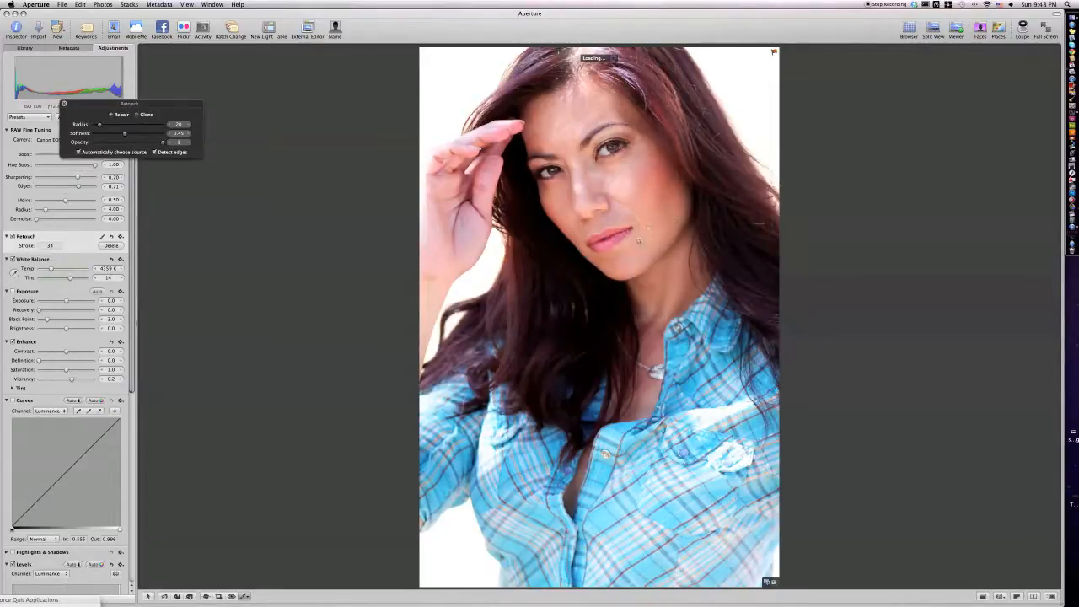
left_click(634, 248)
left_click(634, 185)
left_click(614, 169)
left_click(678, 204)
left_click(64, 104)
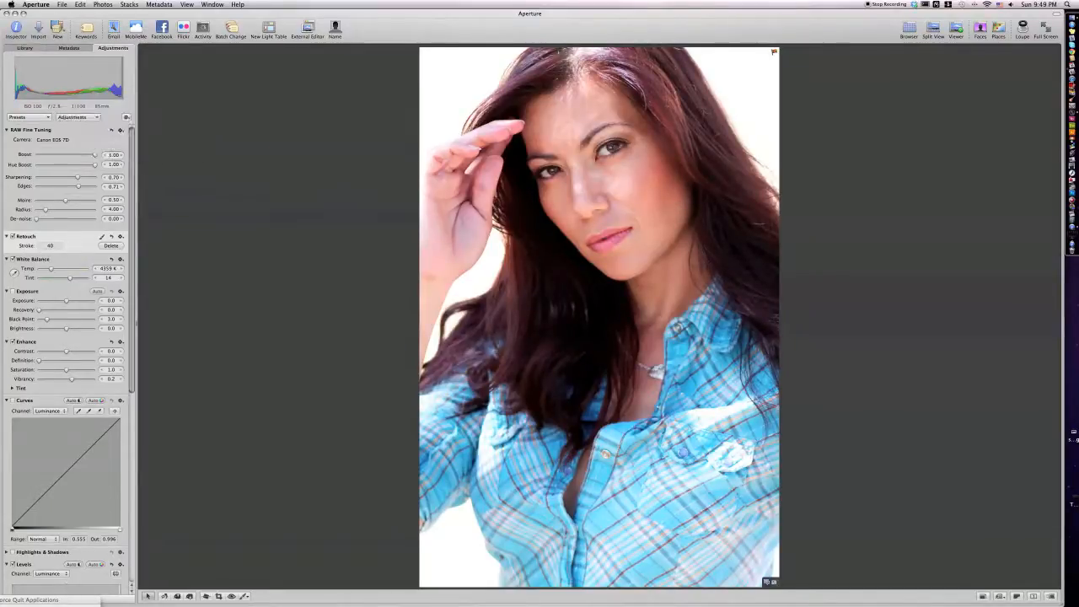
- Brush Skin Smoothing over the forehead, cheeks, nose and the area around the mouth
left_click(252, 596)
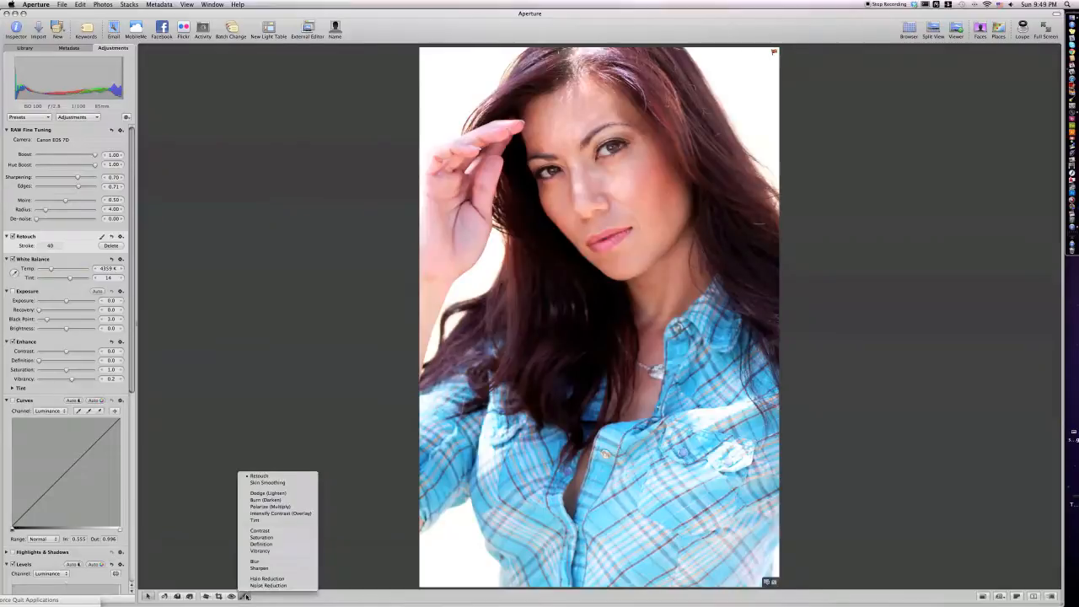
left_click(259, 482)
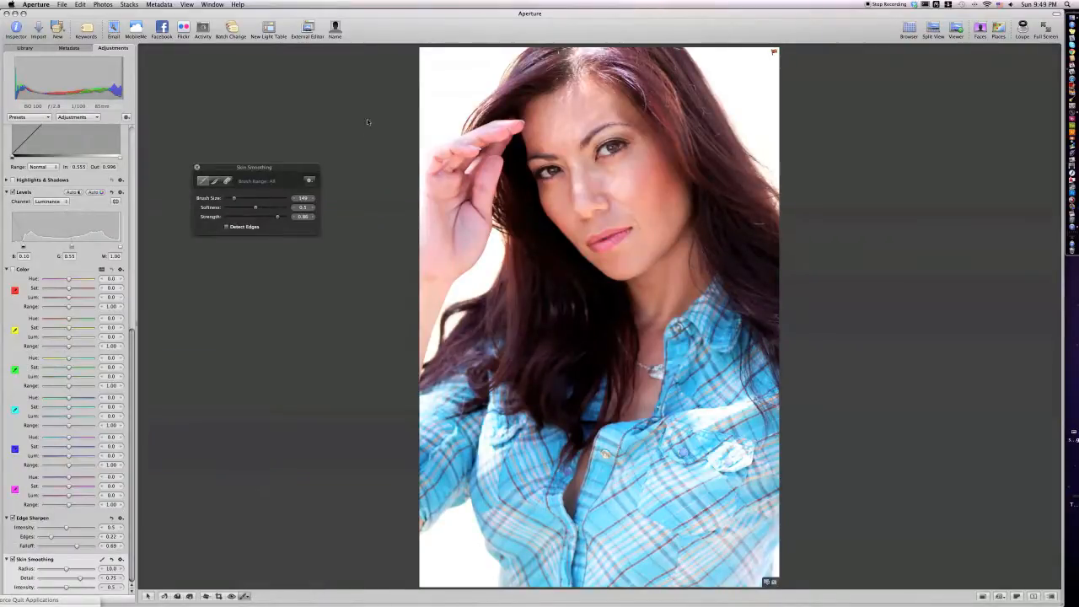
scroll(581, 134, "up", 2)
mouse_move(578, 110)
left_mouse_down()
mouse_move(552, 131)
mouse_move(590, 112)
mouse_move(647, 133)
mouse_move(682, 197)
mouse_move(639, 174)
mouse_move(643, 192)
left_mouse_up()
mouse_move(563, 152)
left_mouse_down()
mouse_move(552, 201)
mouse_move(575, 253)
mouse_move(612, 268)
mouse_move(674, 221)
mouse_move(675, 199)
mouse_move(664, 212)
left_mouse_up()
mouse_move(595, 225)
left_mouse_down()
mouse_move(566, 232)
mouse_move(615, 189)
mouse_move(615, 172)
mouse_move(557, 120)
mouse_move(632, 108)
mouse_move(670, 173)
left_mouse_up()
left_click(197, 167)
- Brighten the luminance curve by adding a point at input 0.68 and output about 0.79
scroll(60, 216, "up", 10)
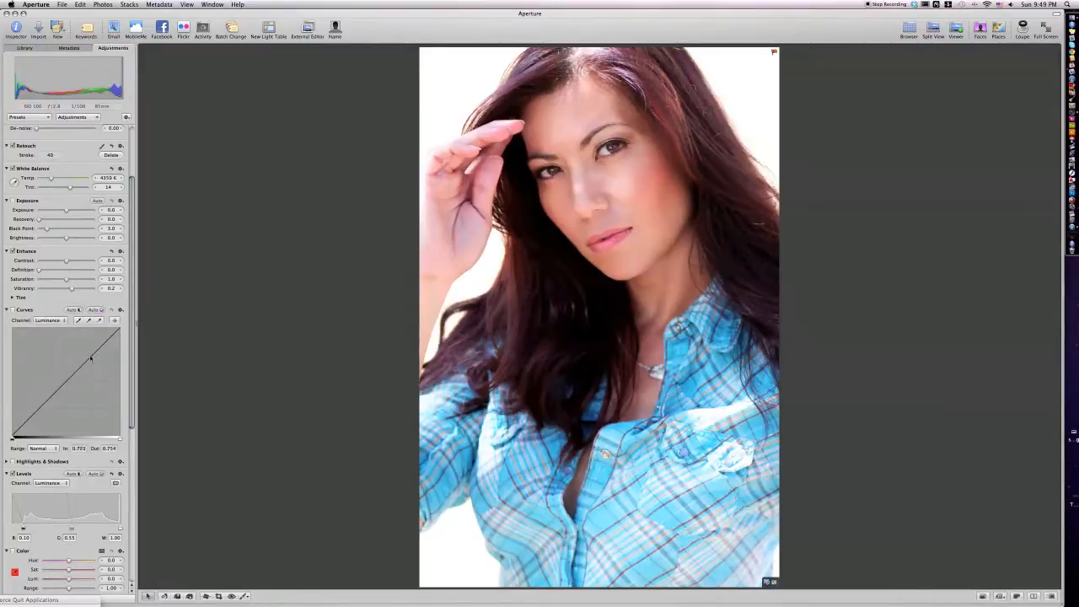
left_click(89, 354)
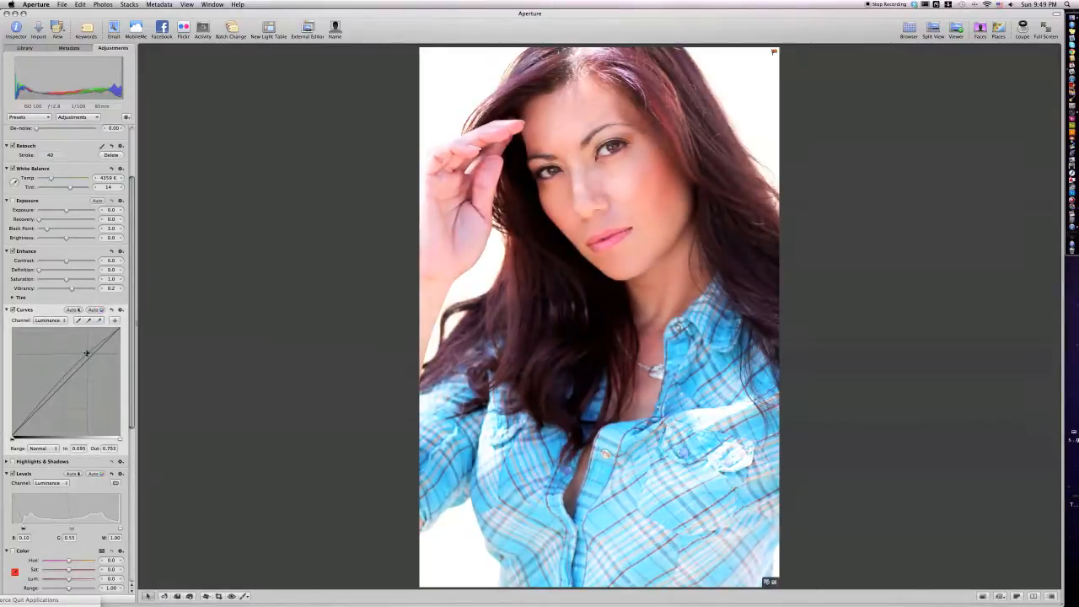
left_click_drag(86, 354, 85, 349)
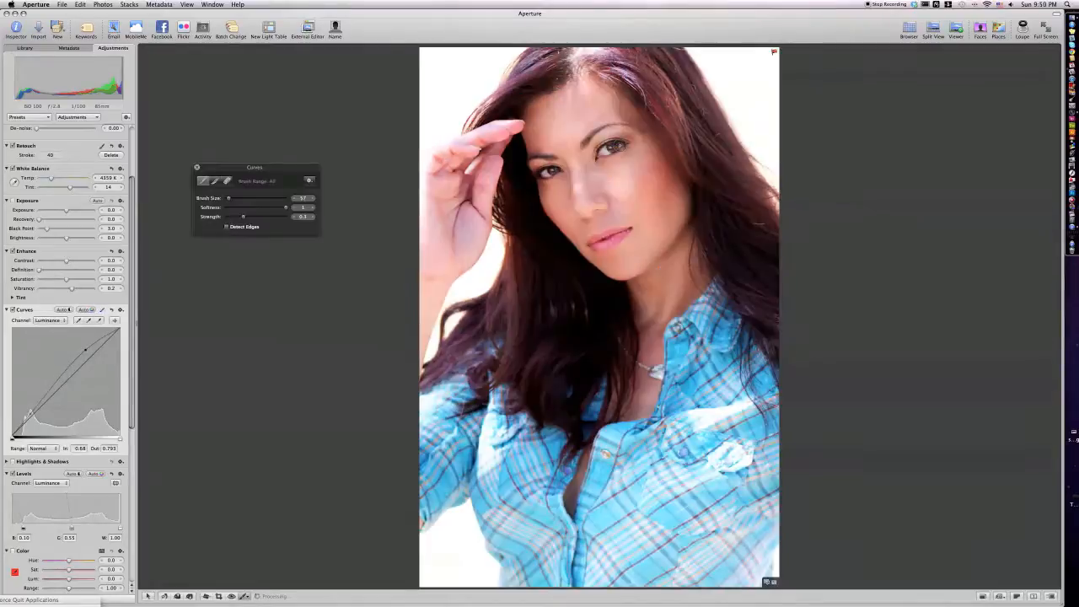
- Add a second Curves adjustment and raise its luminance curve to input 0.707 and output about 0.79
left_click(120, 297)
left_click(138, 344)
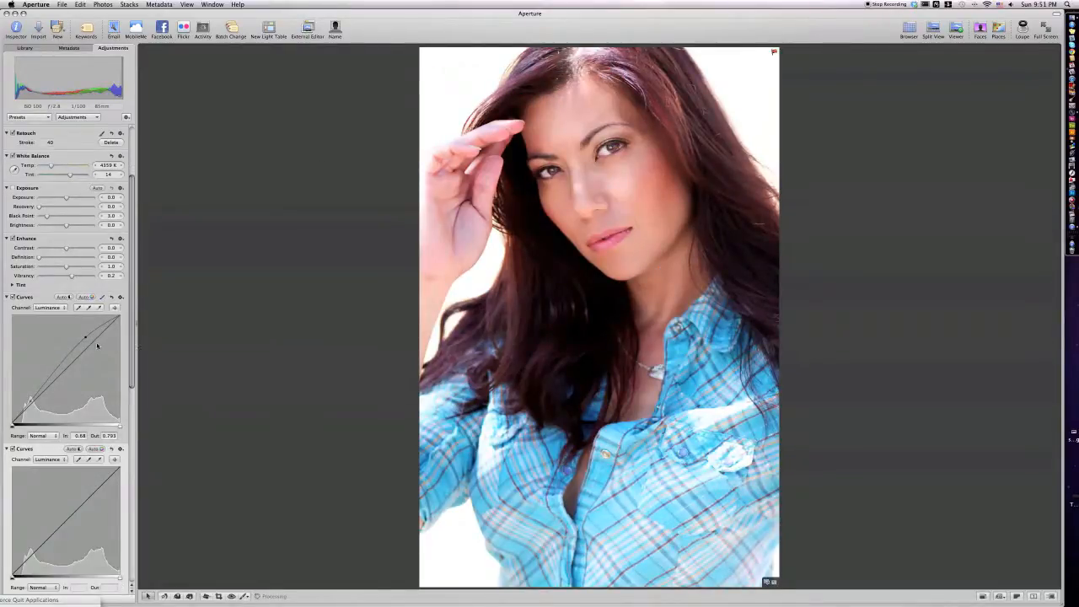
scroll(101, 386, "down", 5)
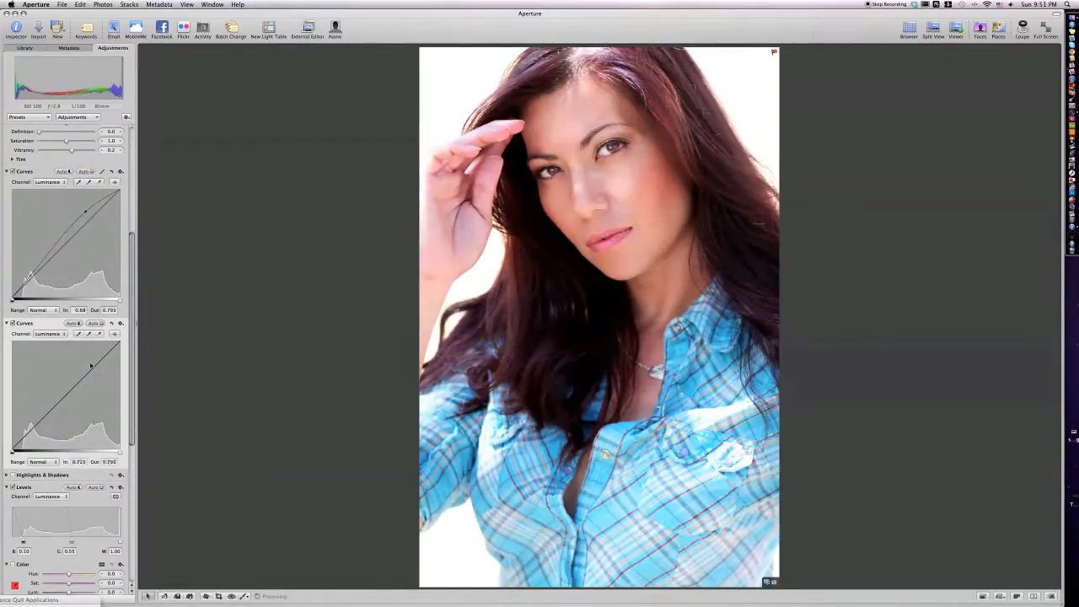
left_click_drag(91, 368, 88, 363)
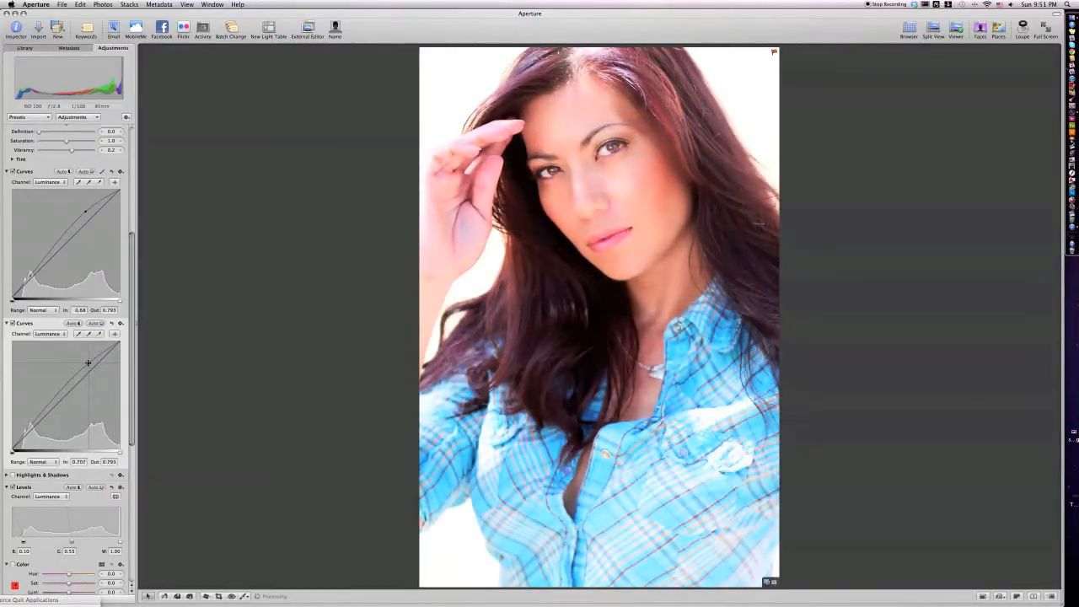
- Brush the second Curves adjustment in over the forehead, cheeks and chin, using brush strengths of 0.39 and 0.63
left_click(120, 324)
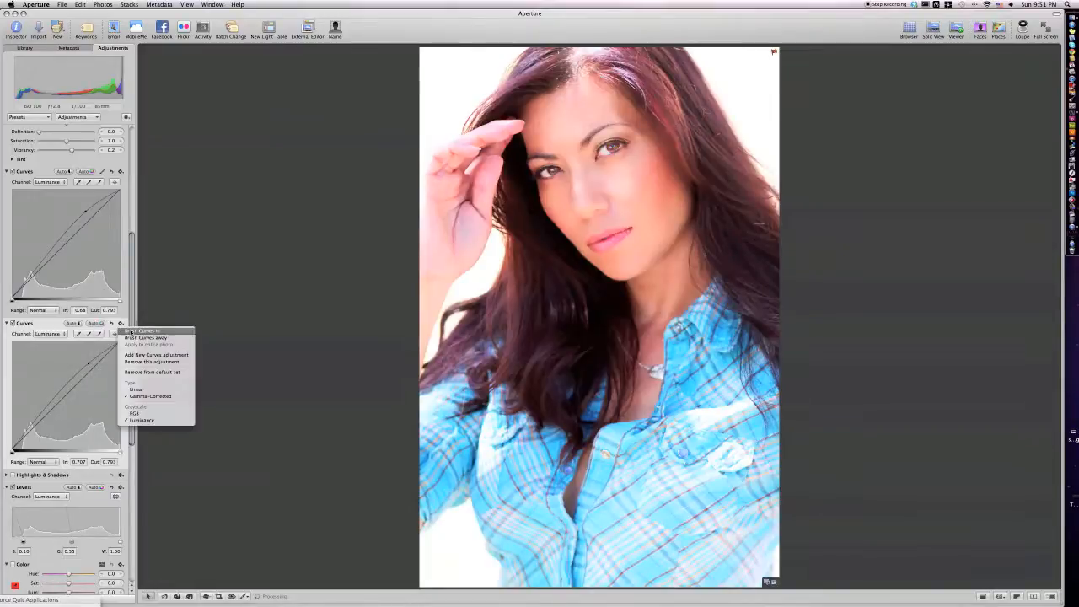
left_click(131, 332)
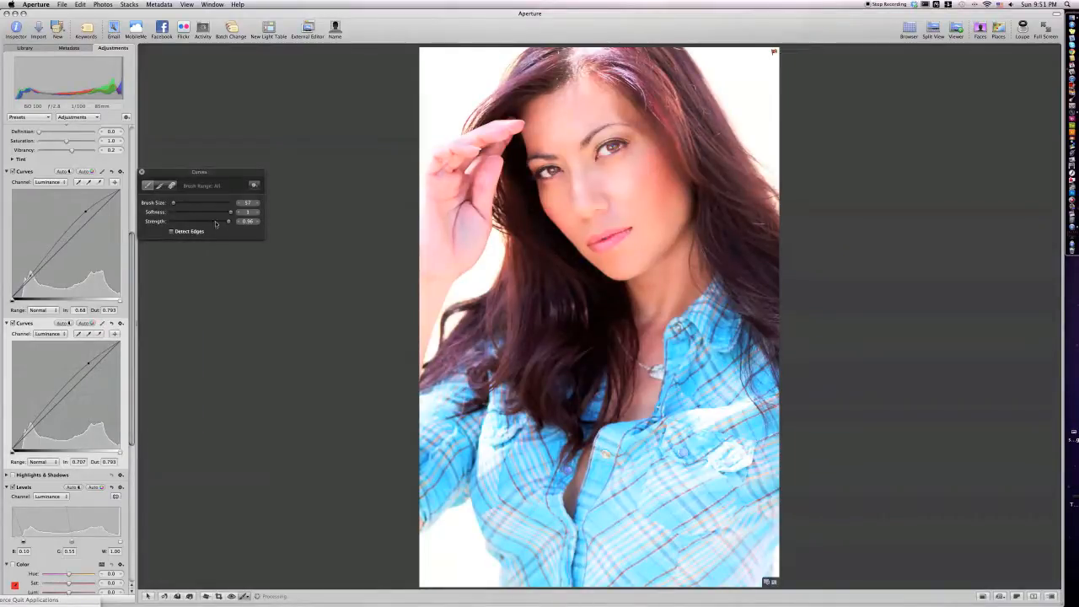
left_click_drag(228, 221, 193, 221)
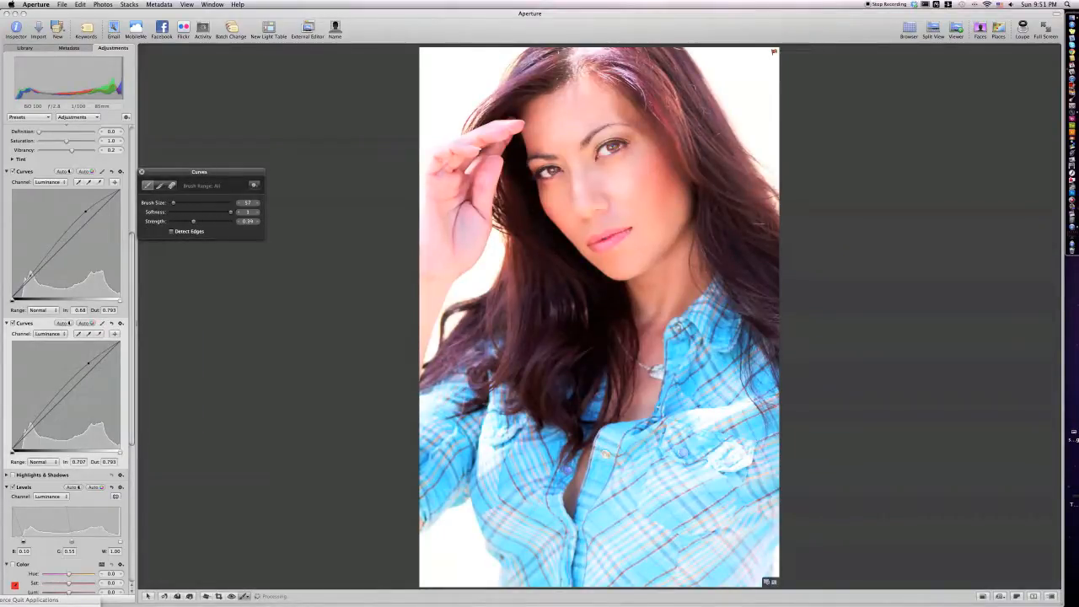
scroll(579, 133, "up", 5)
scroll(578, 133, "down", 1)
mouse_move(578, 133)
left_mouse_down()
mouse_move(605, 268)
mouse_move(593, 256)
mouse_move(683, 196)
mouse_move(648, 244)
mouse_move(692, 262)
left_mouse_up()
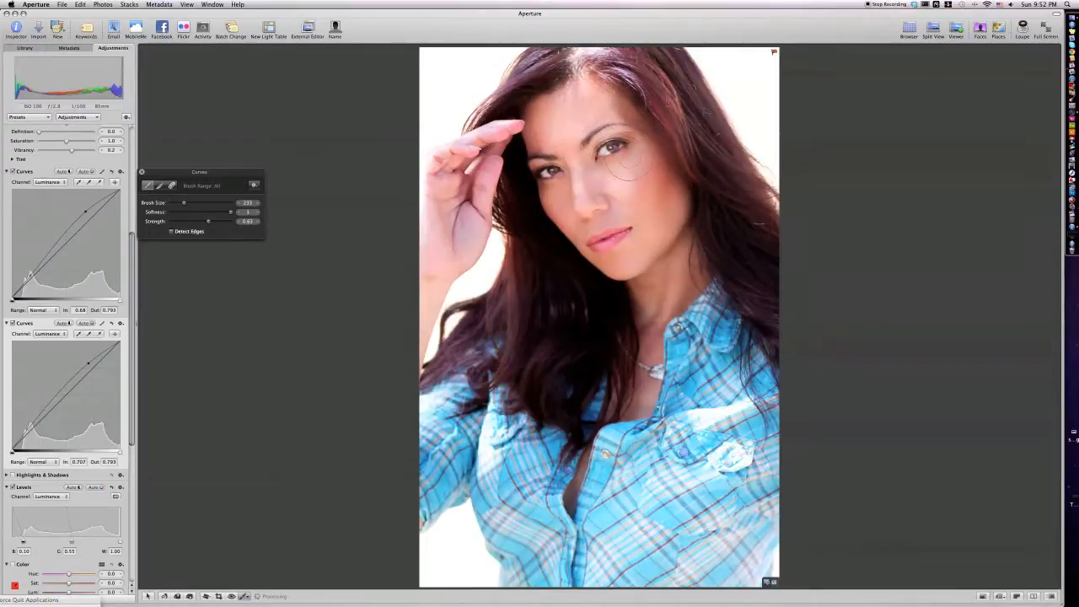
scroll(679, 202, "down", 4)
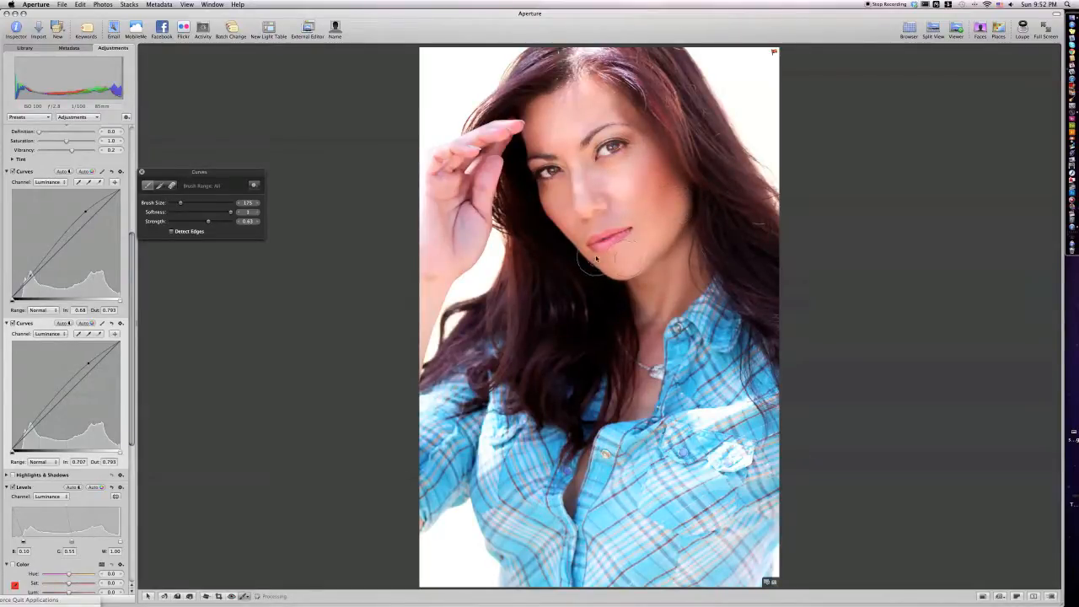
left_click(142, 173)
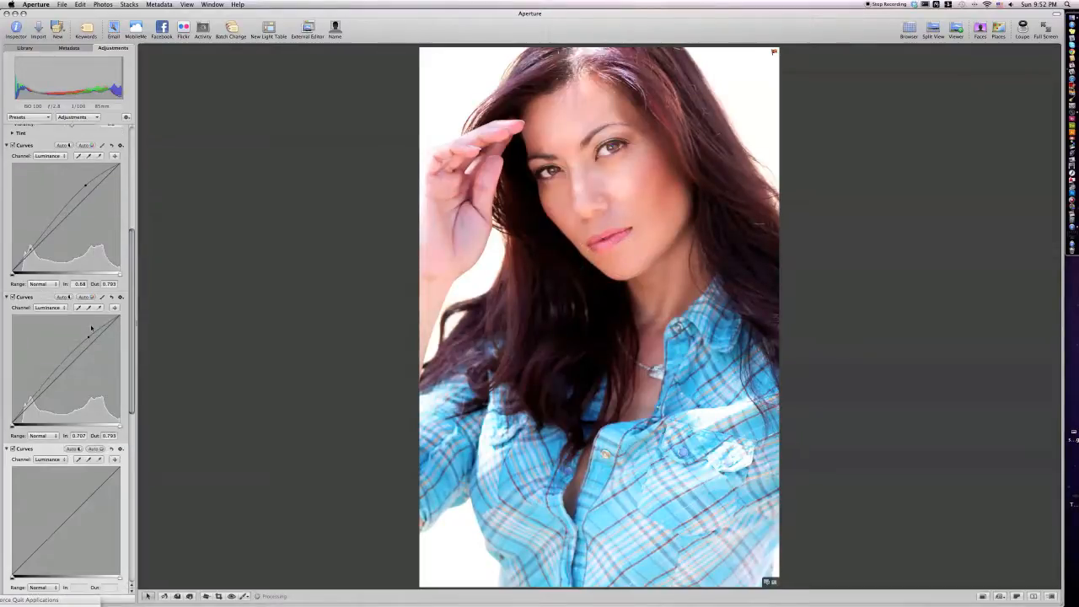
- Darken the third Curves adjustment by pulling its luminance curve down to input 0.41 and output 0.328
scroll(87, 329, "down", 5)
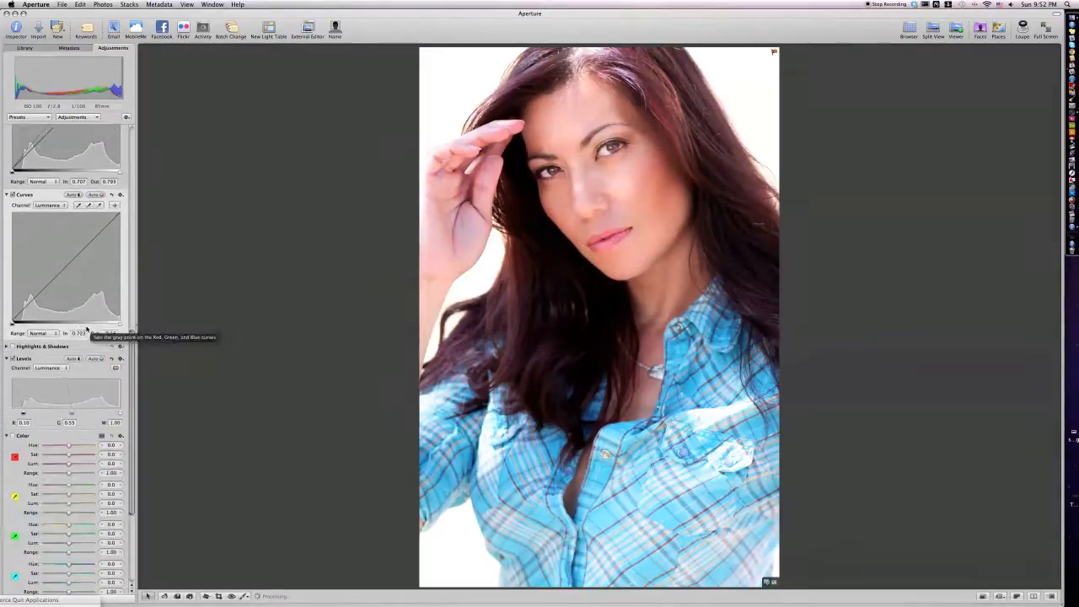
scroll(87, 329, "down", 1)
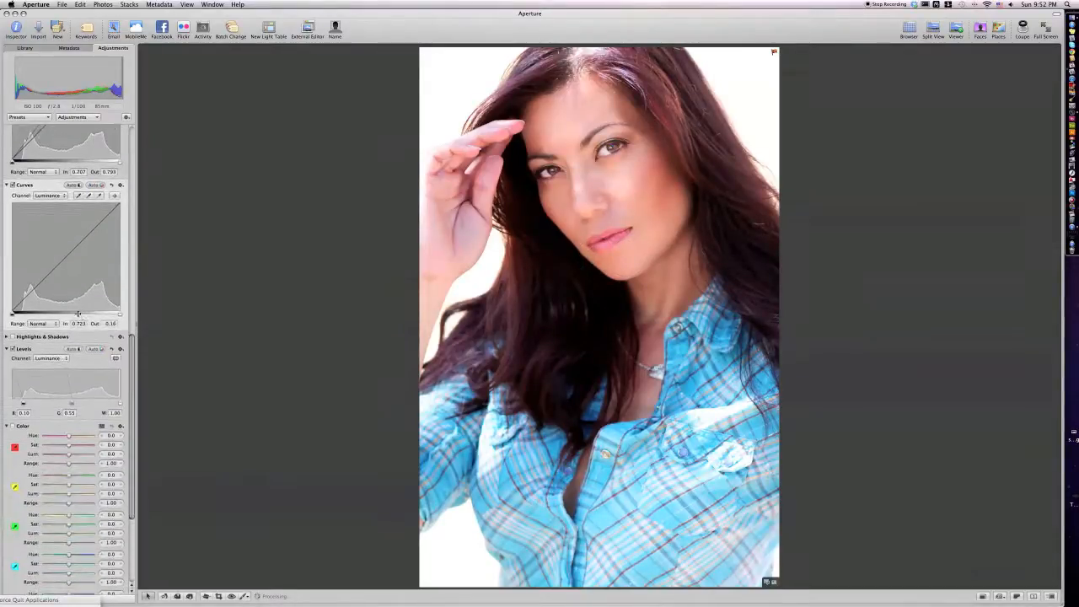
scroll(79, 313, "up", 2)
left_click_drag(50, 284, 56, 289)
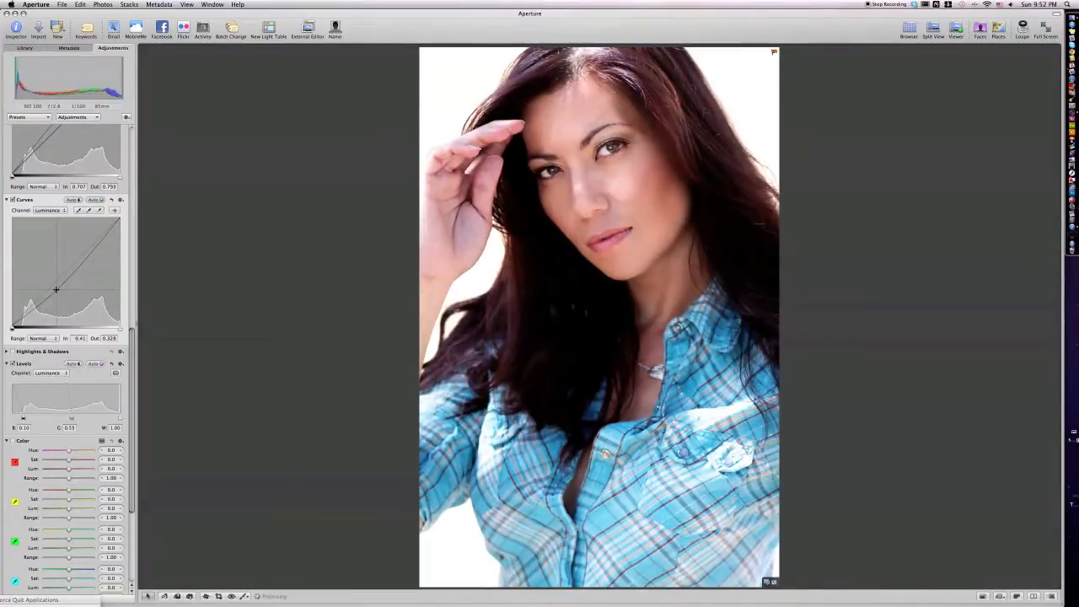
- Brush the darkening third Curves adjustment in along the face contours, raising the brush strength to about 0.49
left_click(119, 201)
left_click(151, 209)
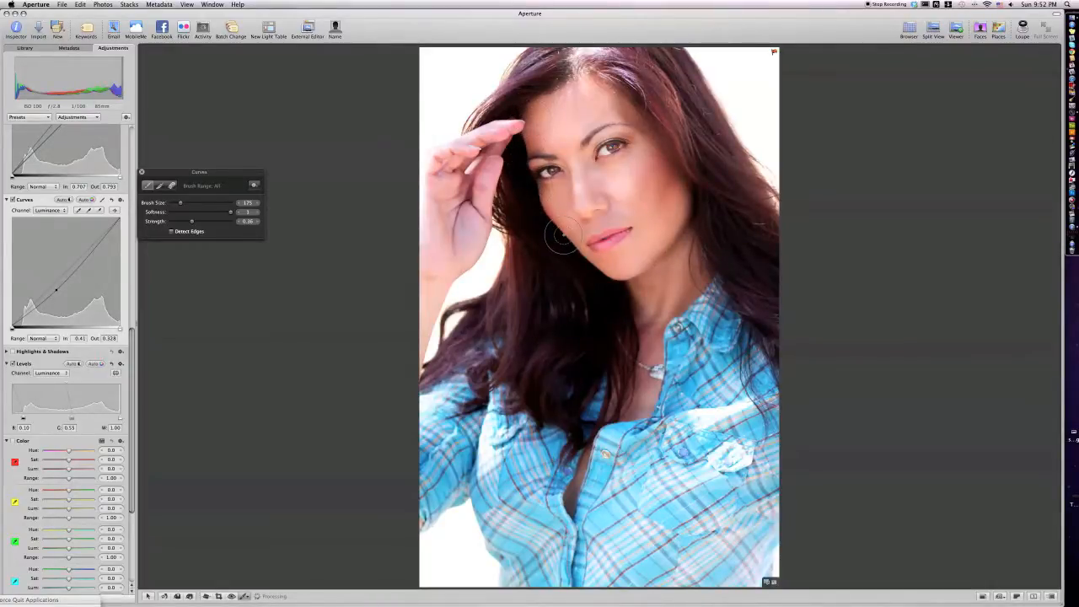
scroll(663, 255, "down", 2)
left_click_drag(191, 221, 200, 221)
left_click(142, 172)
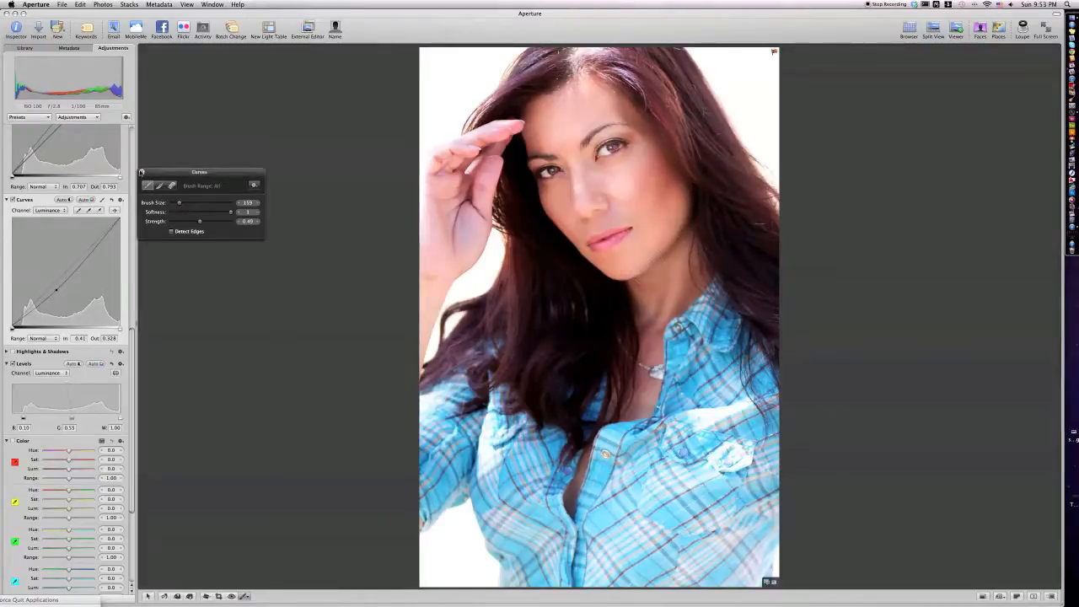
scroll(124, 189, "up", 5)
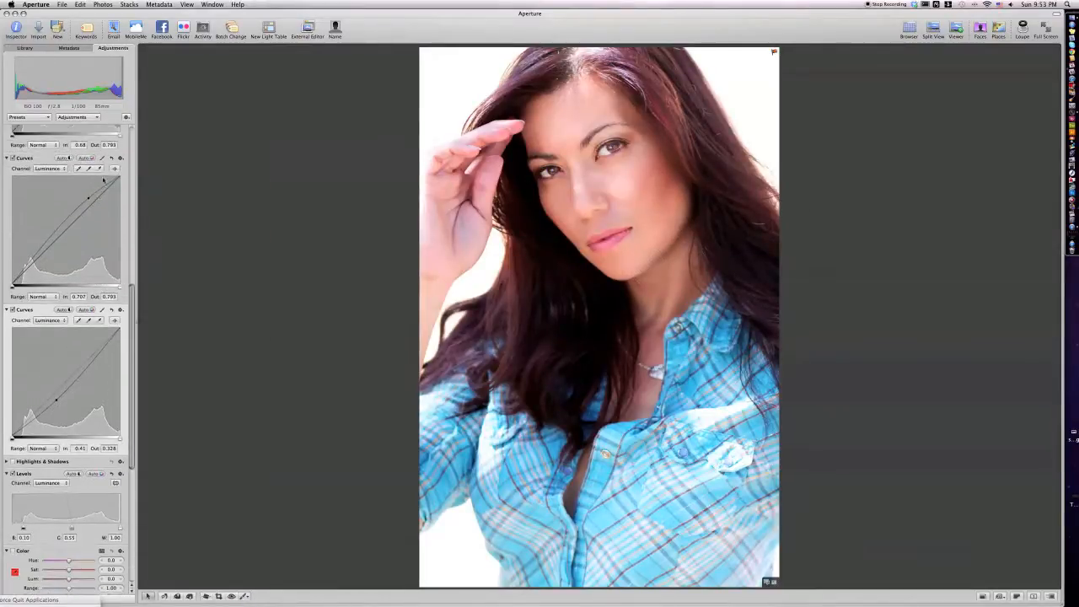
left_click(121, 163)
left_click(102, 164)
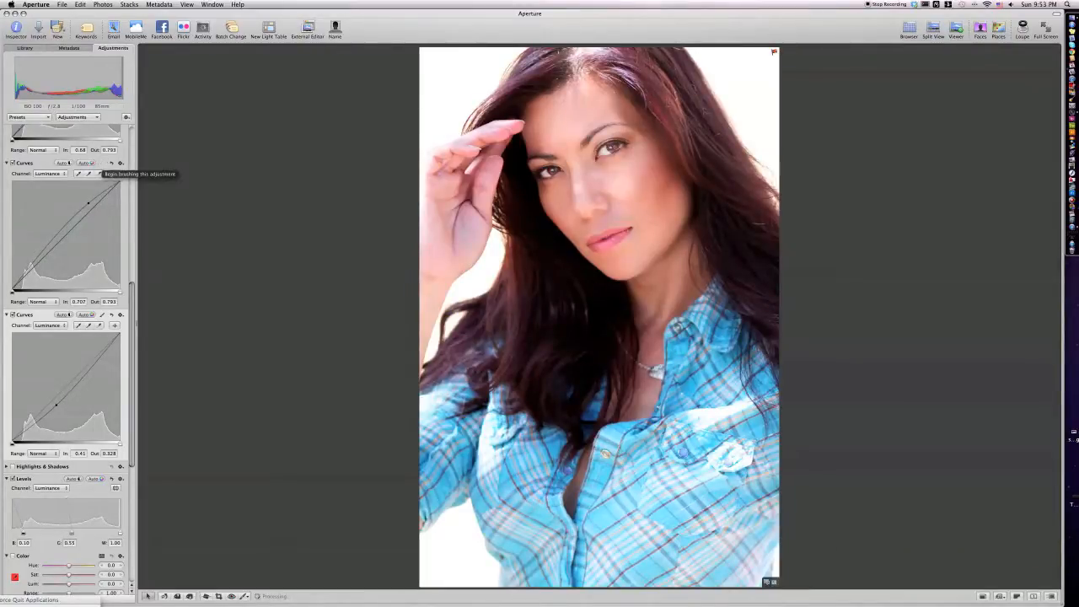
left_click(98, 173)
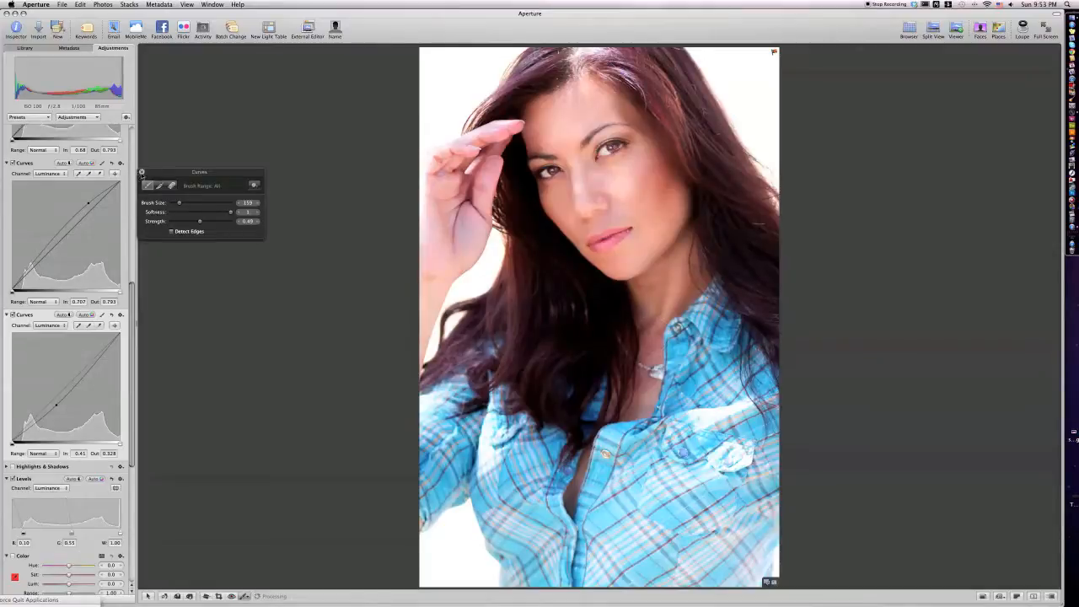
left_click(142, 173)
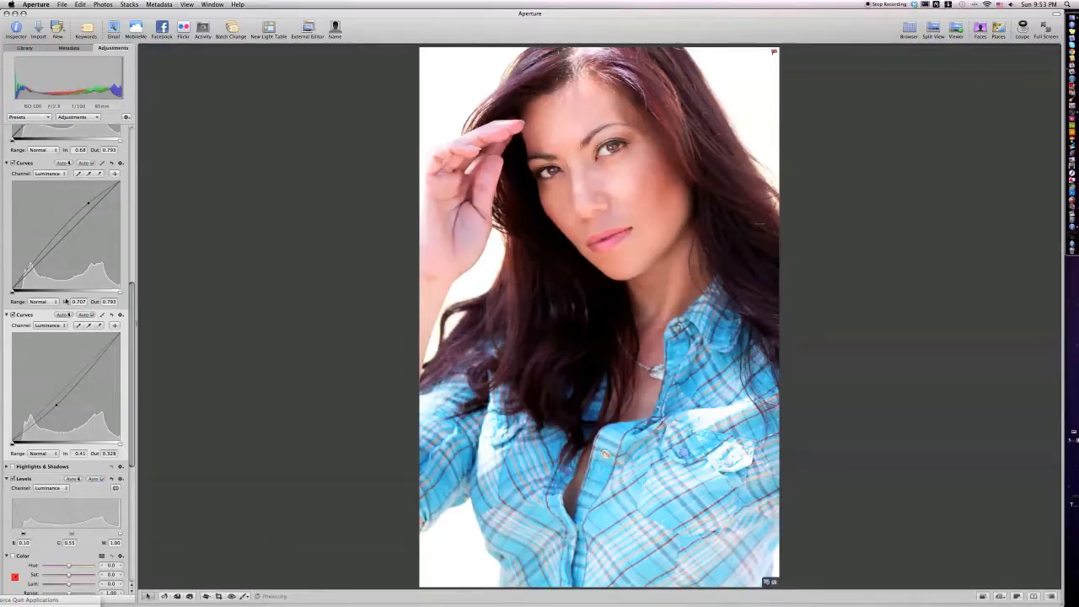
- Add a Polarize quick brush and paint it over the hair and shirt, using brush sizes of about 648 and 507
left_click(243, 596)
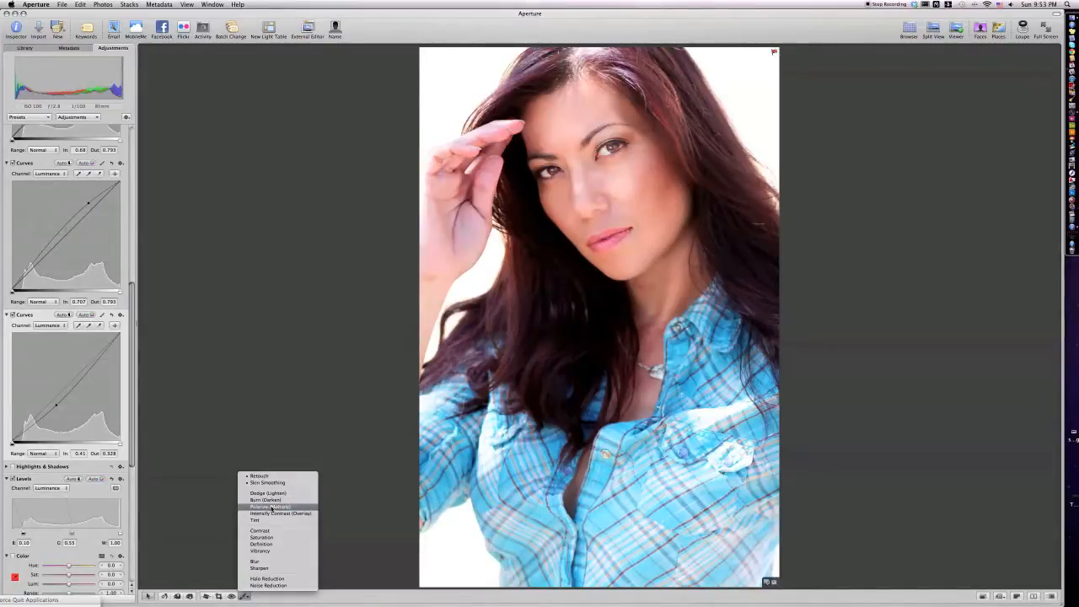
left_click(270, 506)
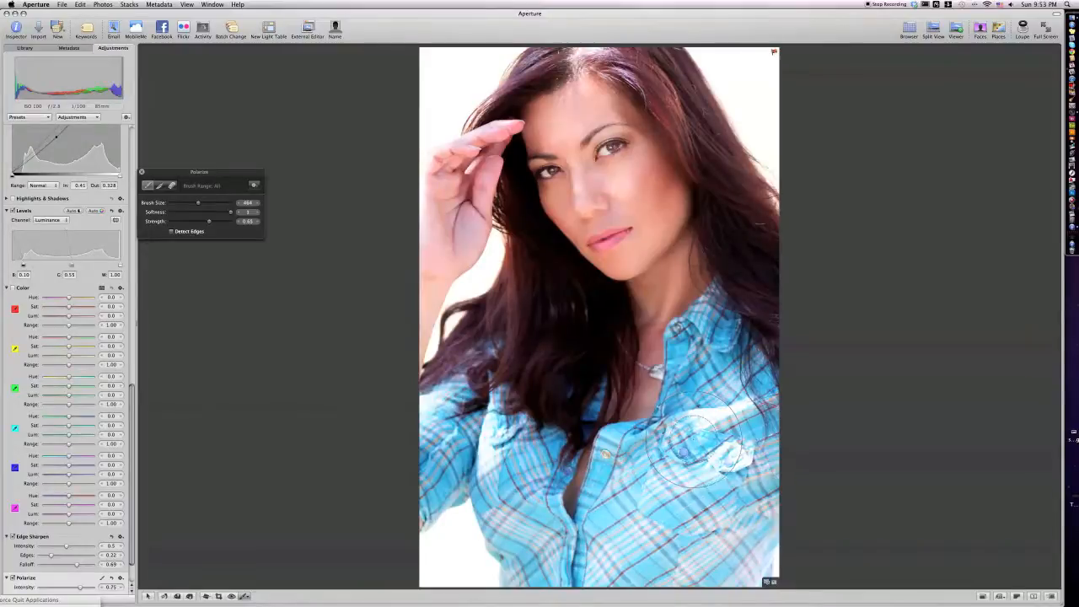
scroll(700, 345, "up", 3)
mouse_move(712, 333)
left_mouse_down()
mouse_move(653, 472)
mouse_move(630, 564)
mouse_move(757, 376)
mouse_move(765, 421)
mouse_move(521, 544)
mouse_move(494, 392)
mouse_move(444, 490)
mouse_move(464, 483)
left_mouse_up()
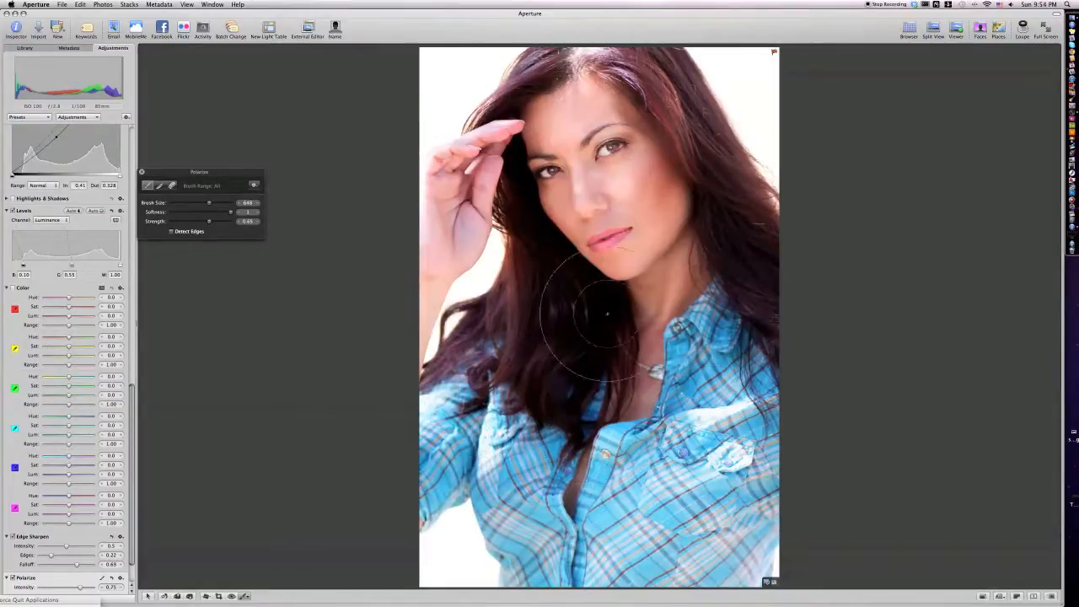
scroll(703, 360, "down", 2)
scroll(723, 352, "down", 1)
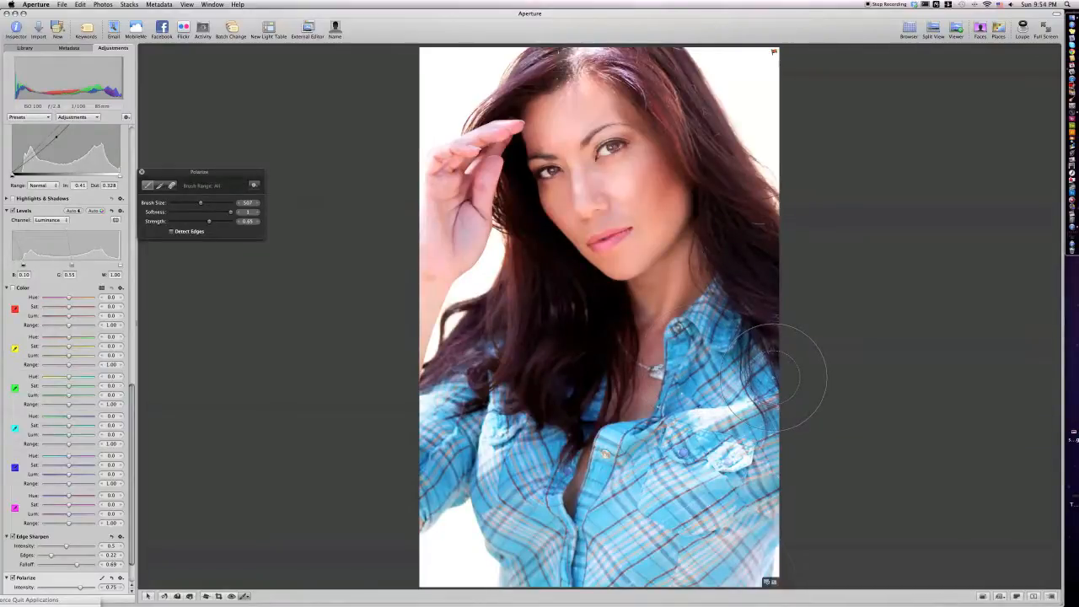
left_click(142, 172)
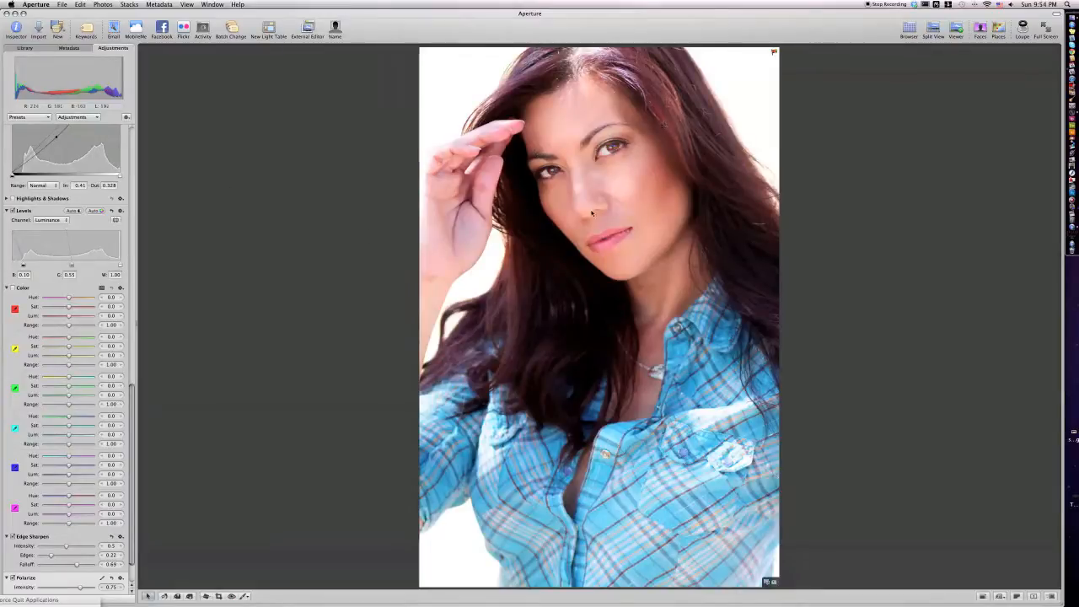
- Reopen the brush for the lightening second Curves adjustment and raise its strength to 0.75
scroll(60, 196, "up", 4)
scroll(60, 197, "up", 5)
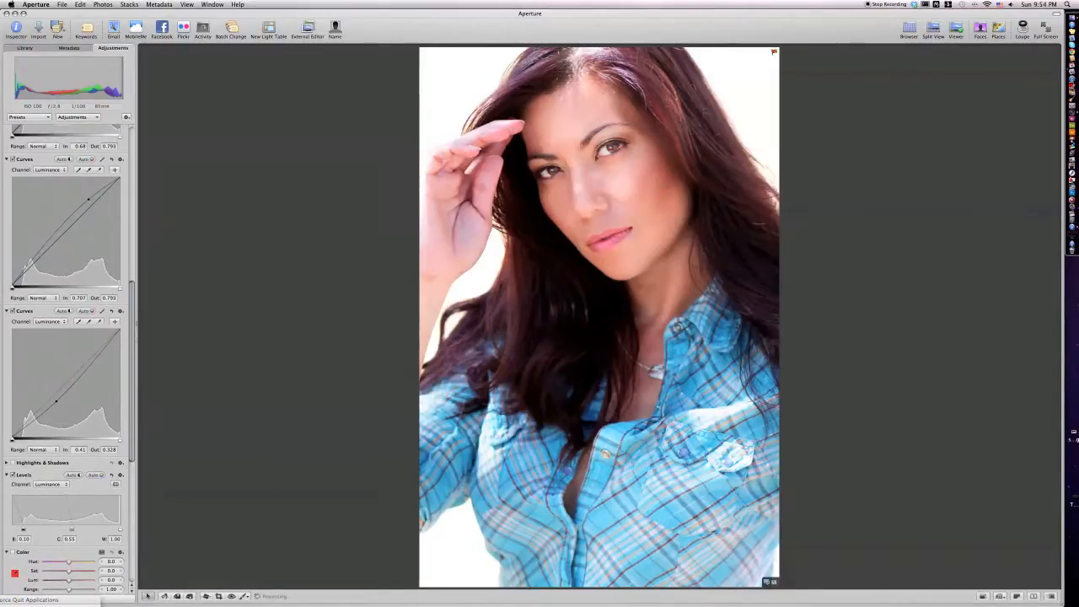
left_click(102, 159)
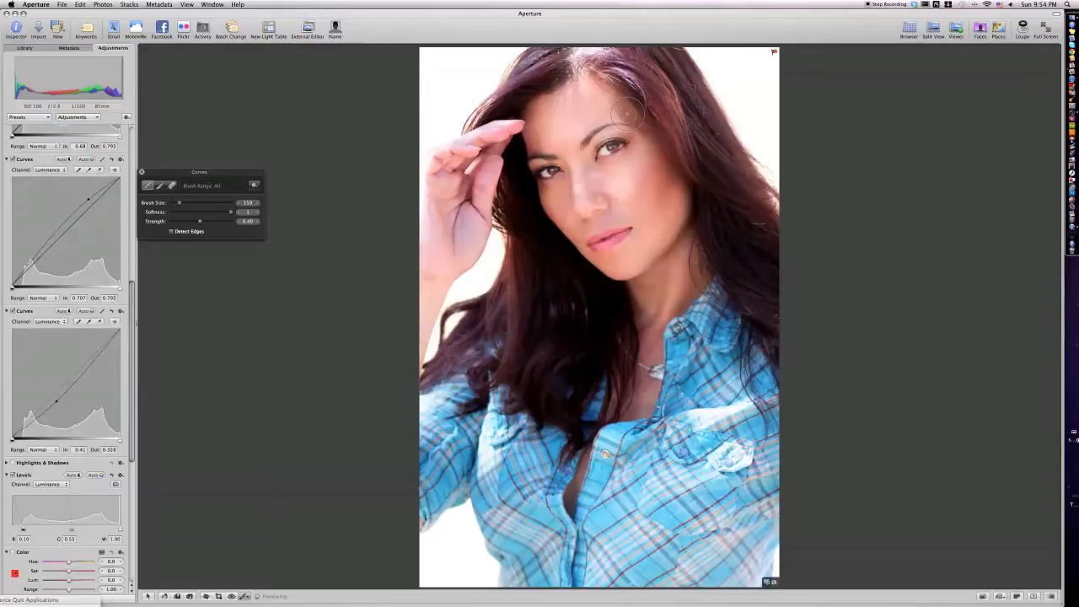
left_click(214, 223)
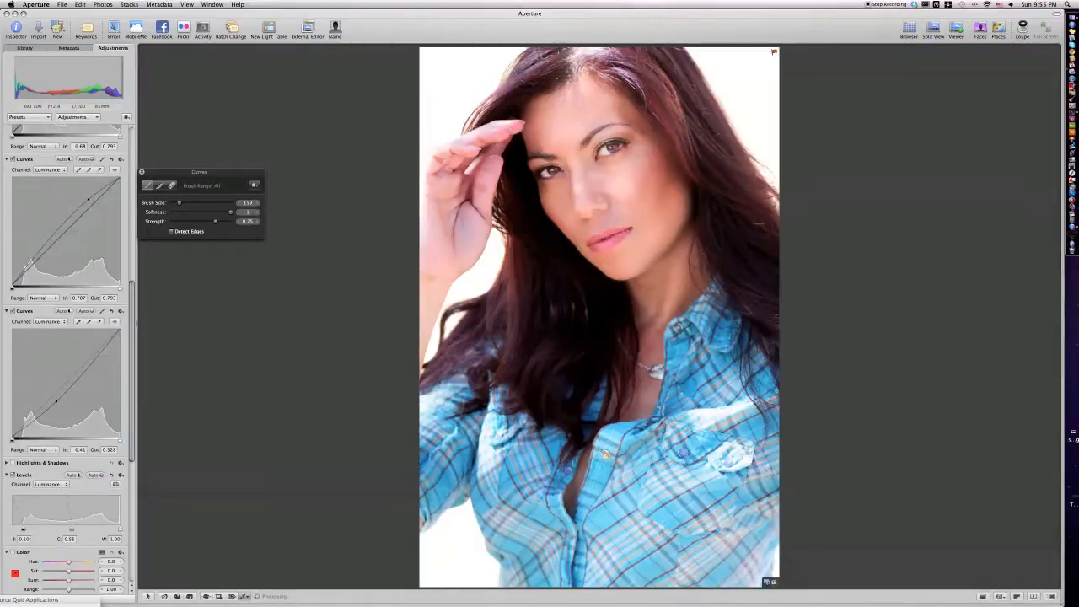
left_click(142, 172)
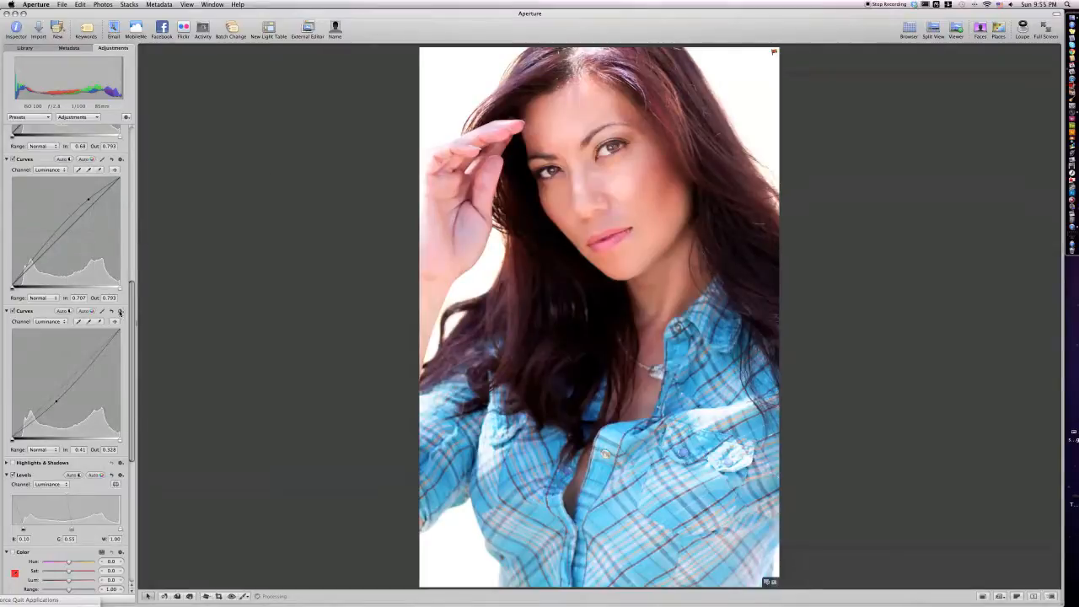
- Brush the third Curves adjustment in over the long hair at strength 0.75 and return to the selection tool
left_click(120, 312)
left_click(148, 320)
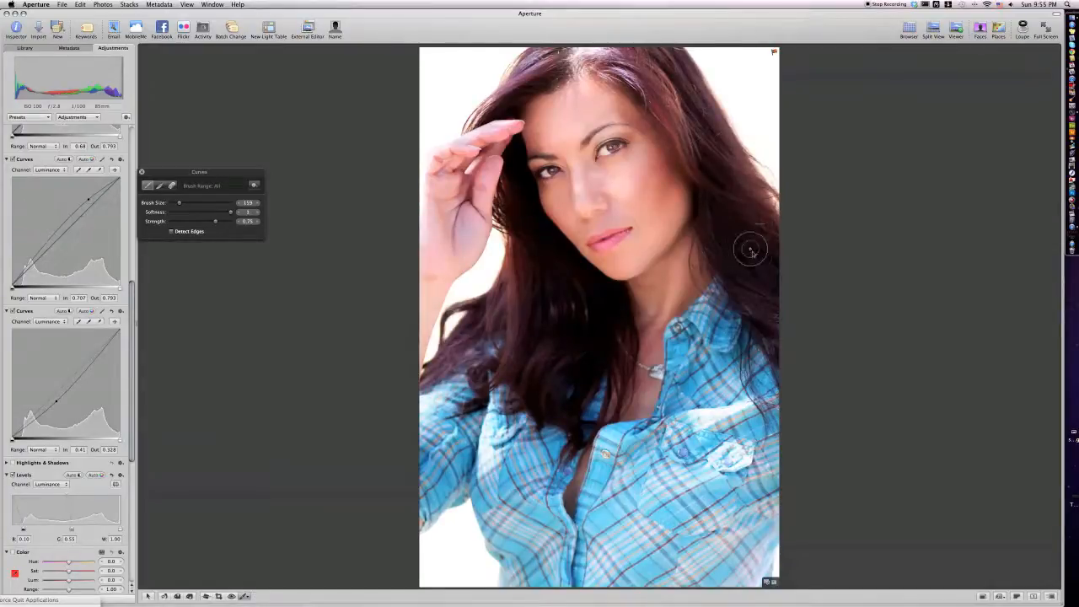
left_click(142, 171)
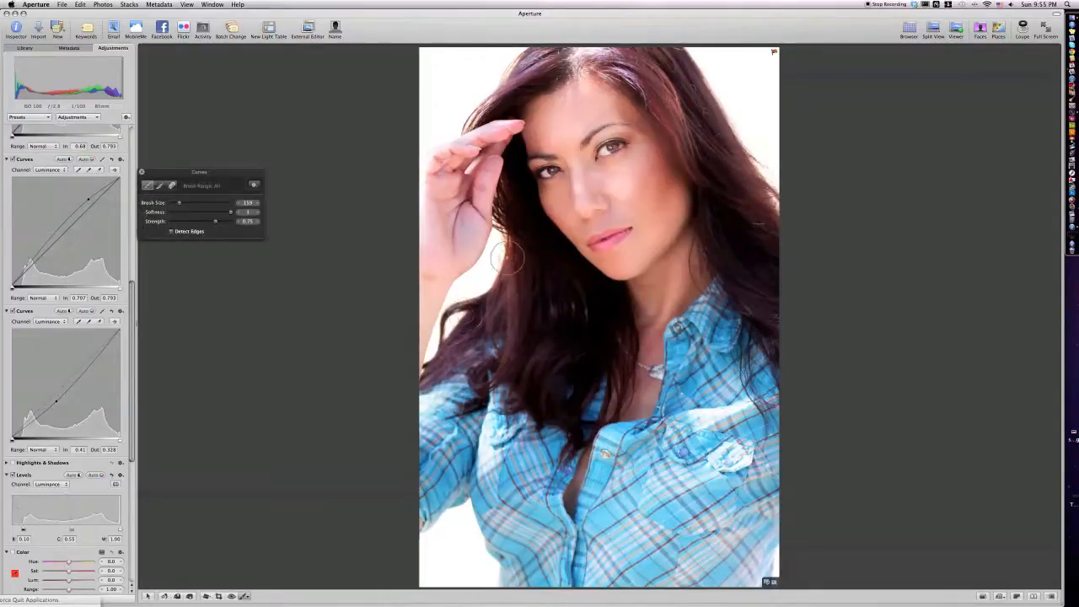
mouse_move(510, 313)
left_mouse_down()
mouse_move(509, 363)
mouse_move(516, 295)
mouse_move(503, 301)
left_mouse_up()
scroll(570, 298, "down", 1)
mouse_move(571, 299)
left_mouse_down()
mouse_move(551, 301)
mouse_move(554, 315)
mouse_move(568, 305)
mouse_move(536, 378)
mouse_move(558, 403)
mouse_move(545, 387)
left_mouse_up()
key("a")
- Reset all adjustments on the portrait to compare it with the unedited original, and undo the reset
right_click(524, 217)
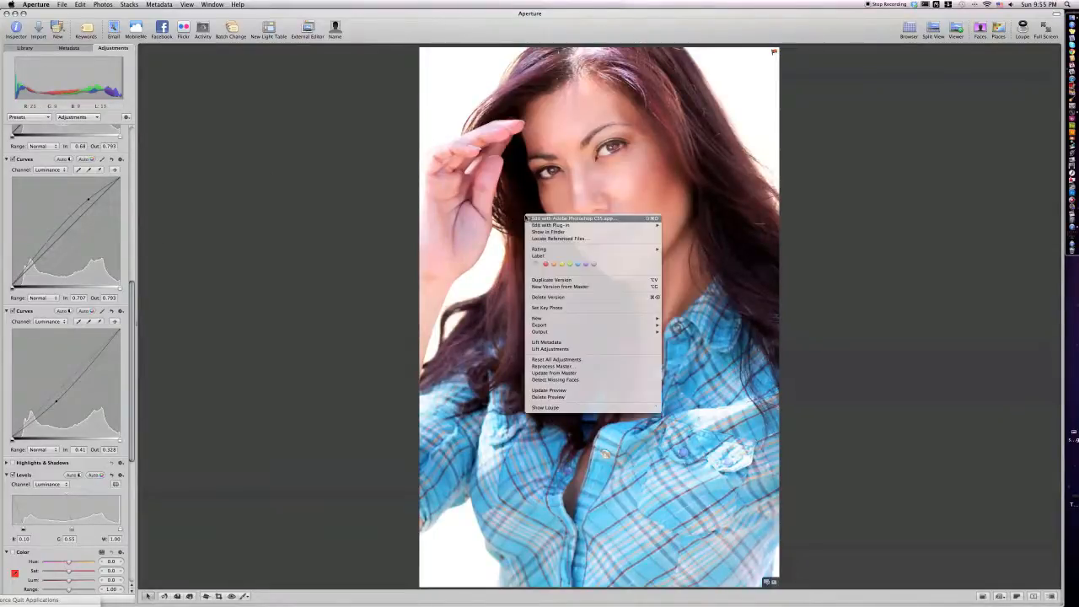
left_click(560, 360)
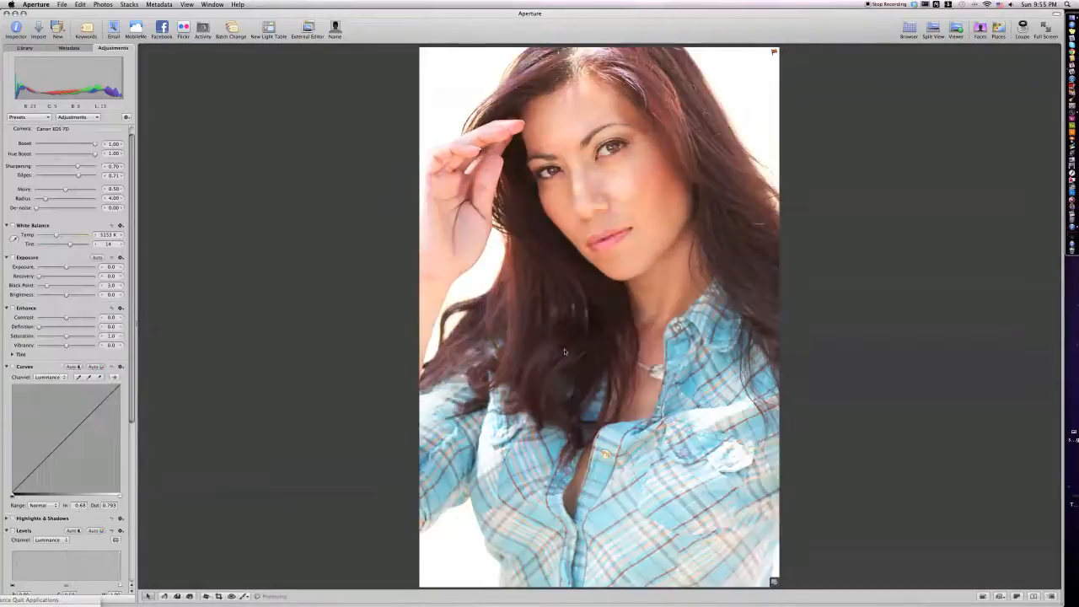
key("super+z")
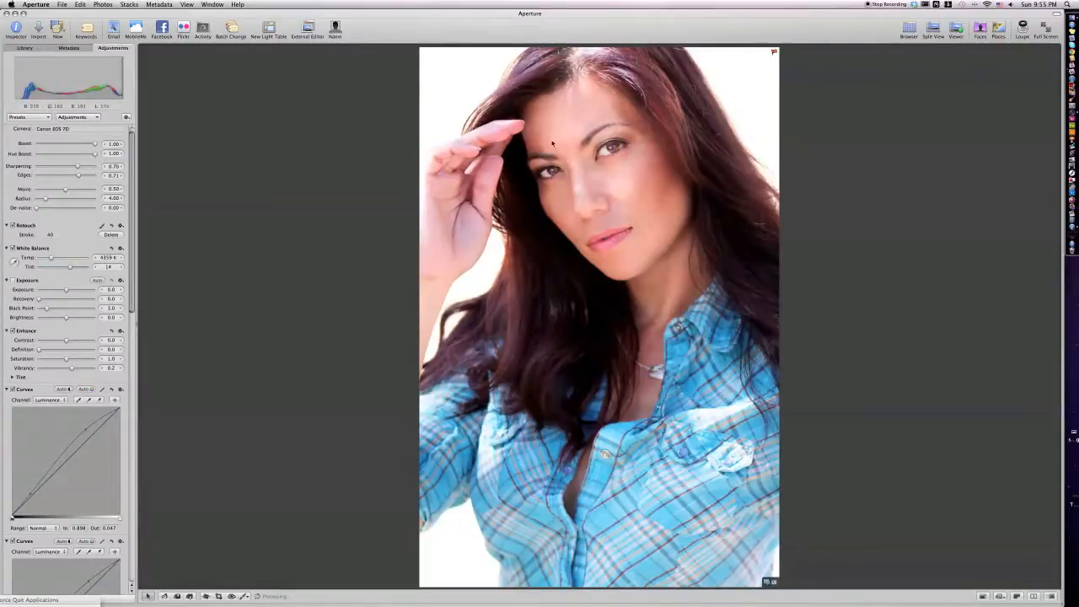
- Switch to the thumbnail browser and look through the other photos of the shoot
left_click(909, 27)
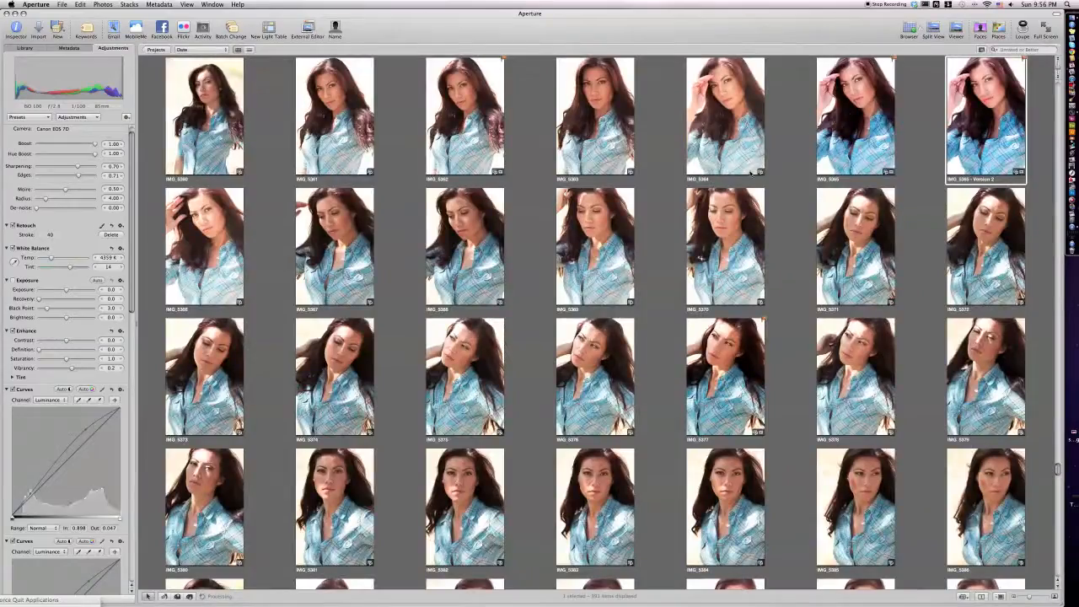
scroll(796, 179, "down", 5)
scroll(48, 306, "down", 5)
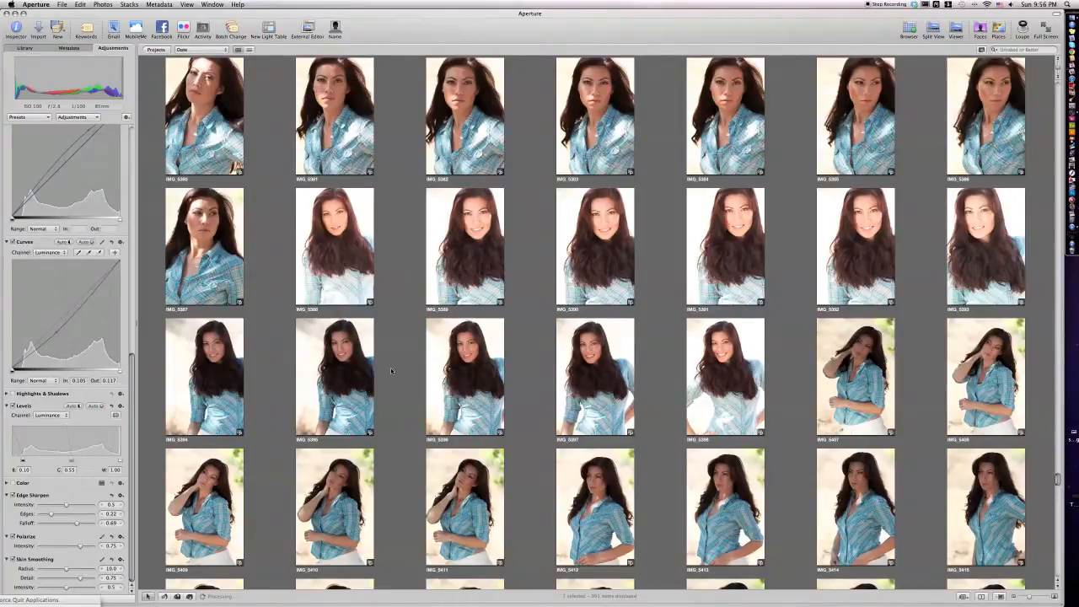
scroll(391, 367, "down", 10)
scroll(390, 367, "down", 8)
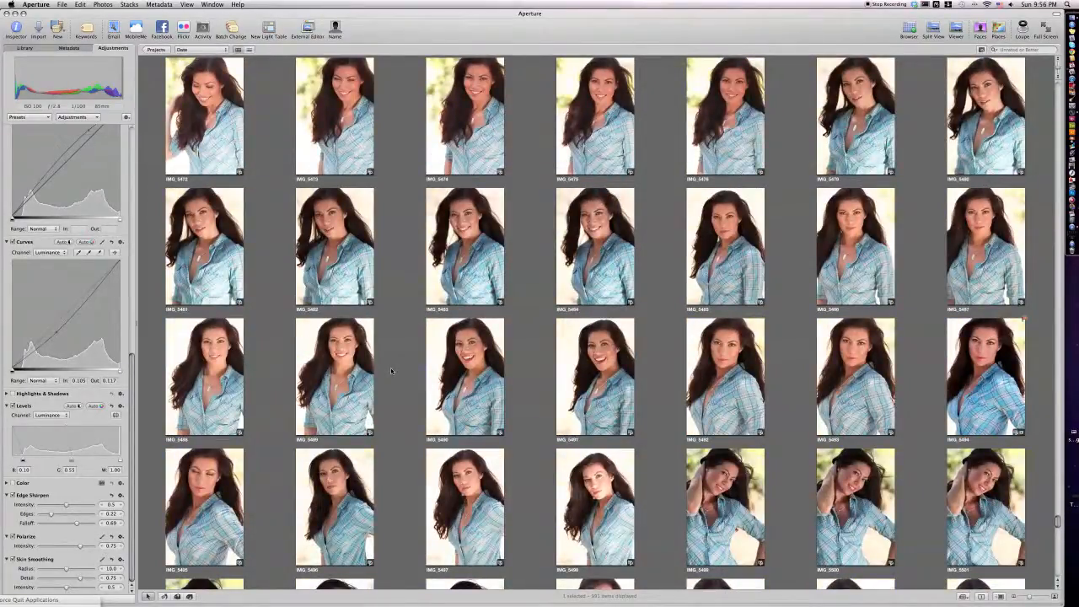
scroll(390, 368, "down", 15)
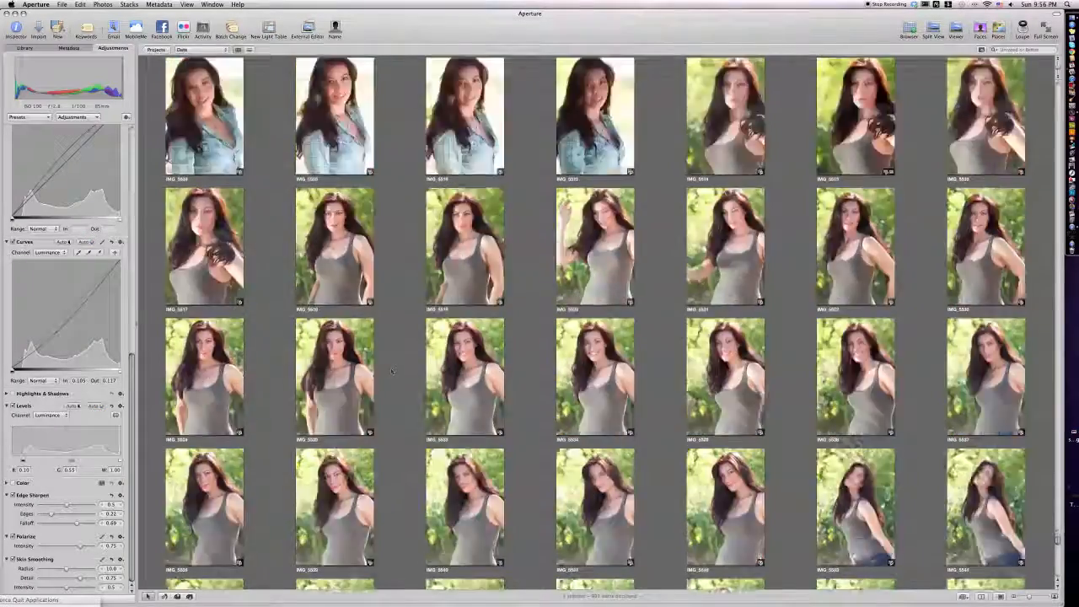
scroll(390, 368, "up", 12)
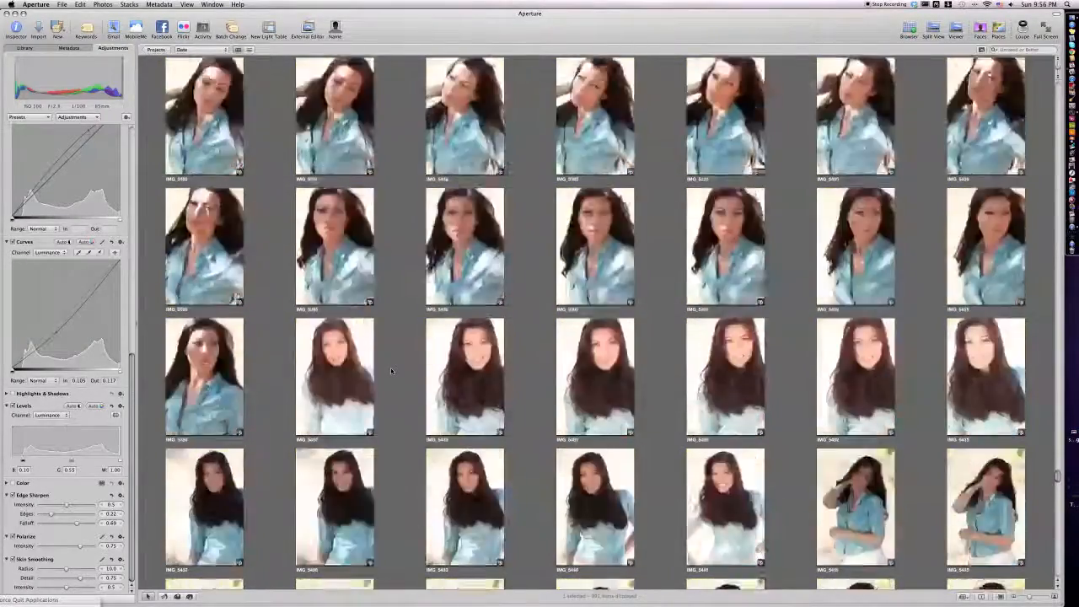
scroll(390, 367, "up", 5)
scroll(390, 367, "down", 3)
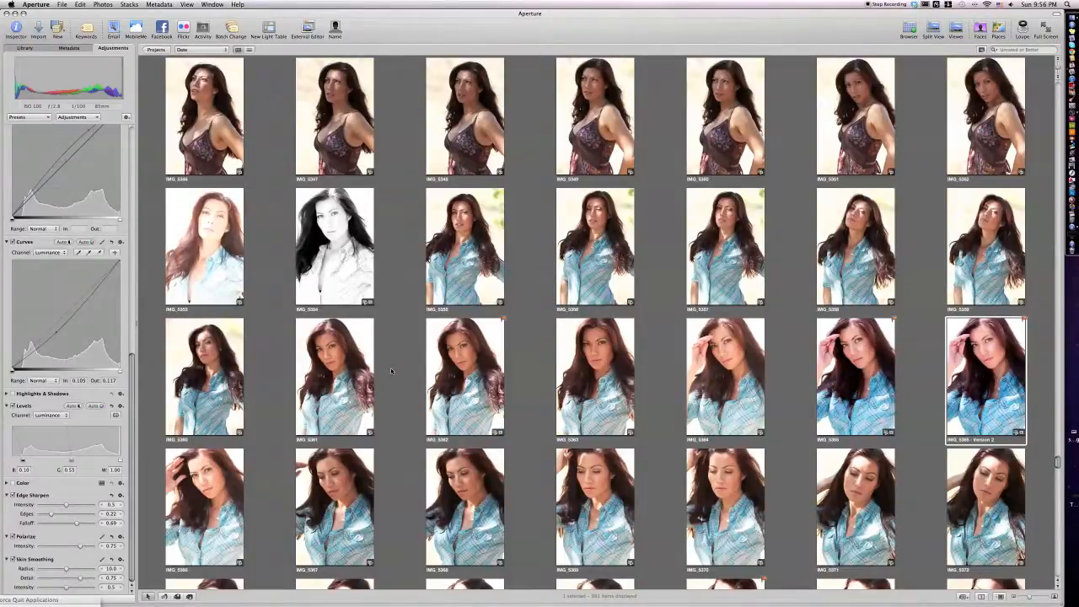
- Select photo IMG_5358 in the browser and open it in the single-image viewer
left_click(857, 242)
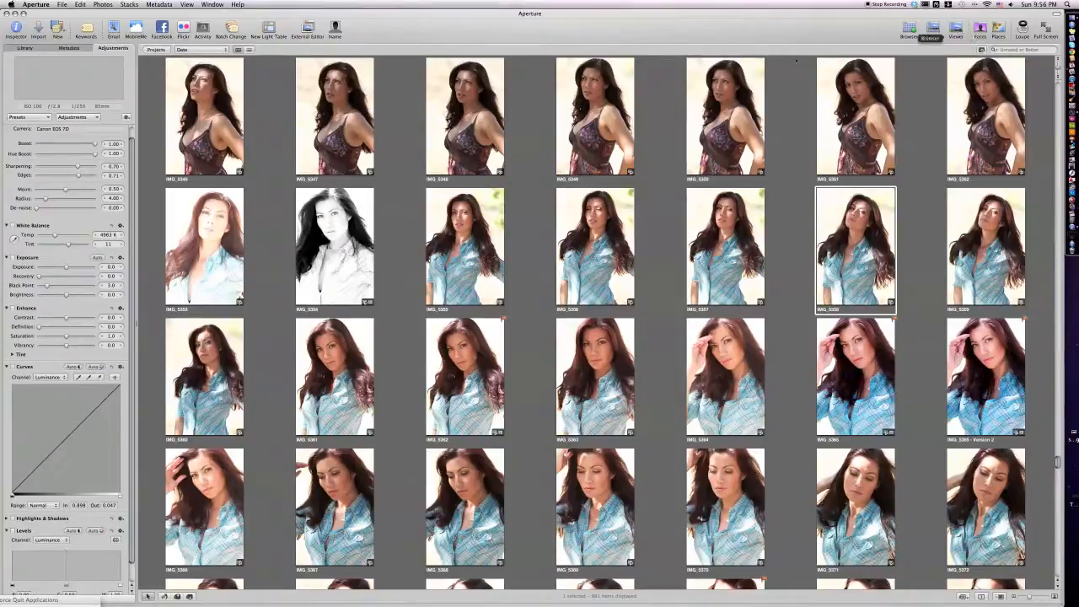
scroll(689, 253, "up", 3)
scroll(649, 230, "up", 10)
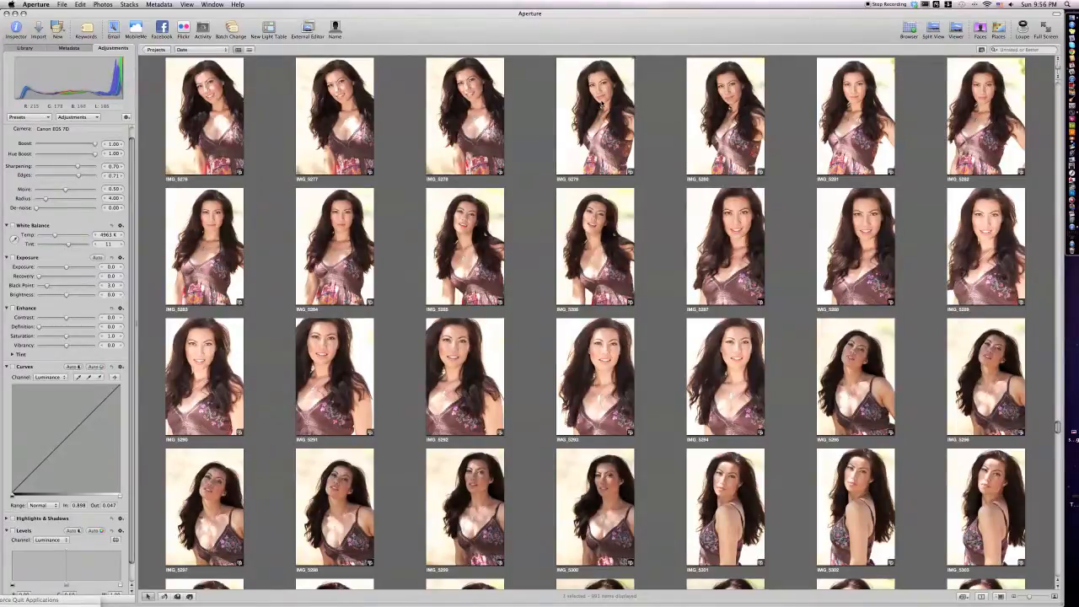
scroll(597, 102, "down", 8)
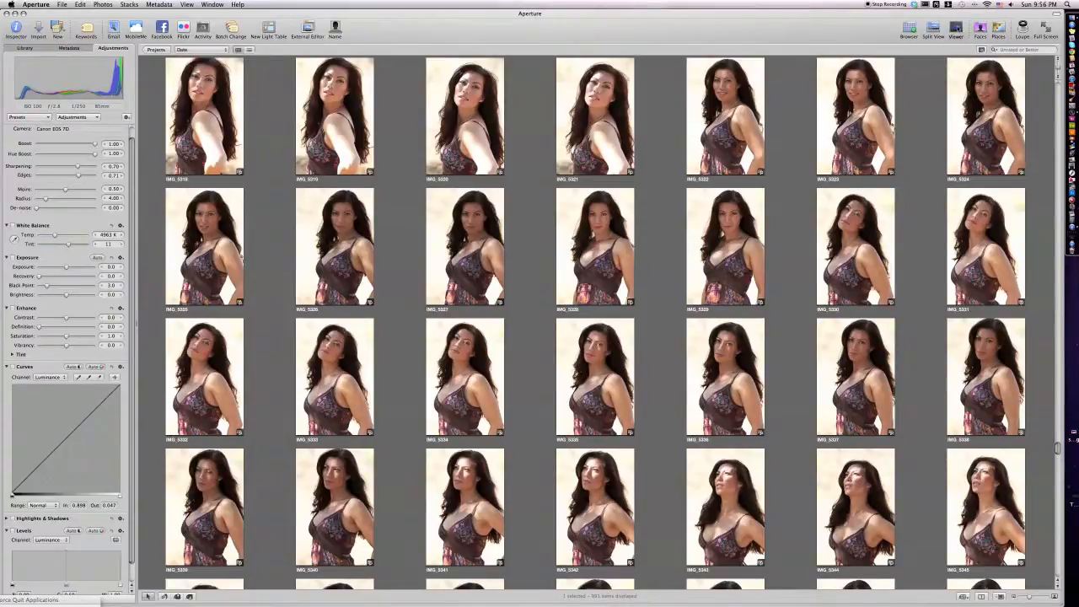
left_click(956, 31)
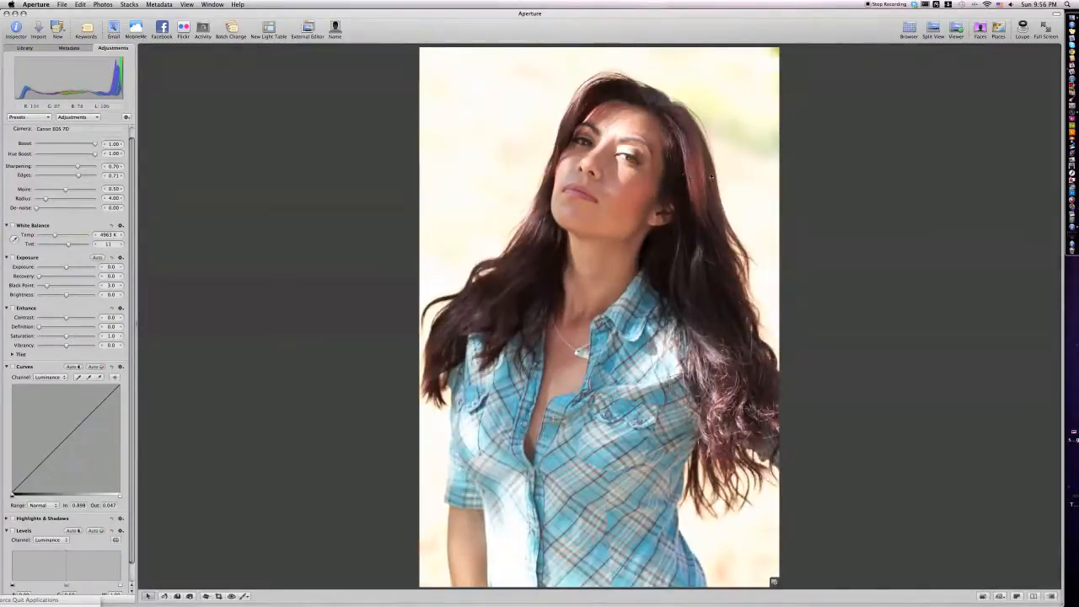